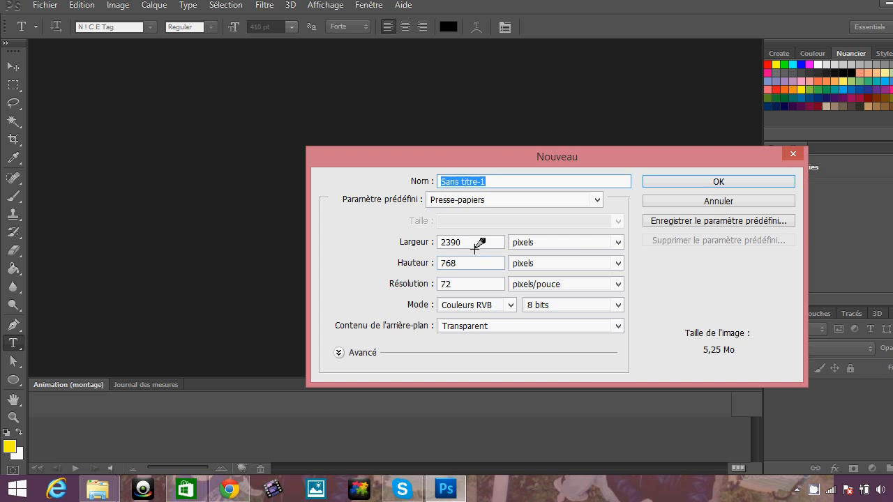
- Create a new transparent document 1280 pixels wide and 720 pixels high
double_click(477, 243)
key("BackSpace")
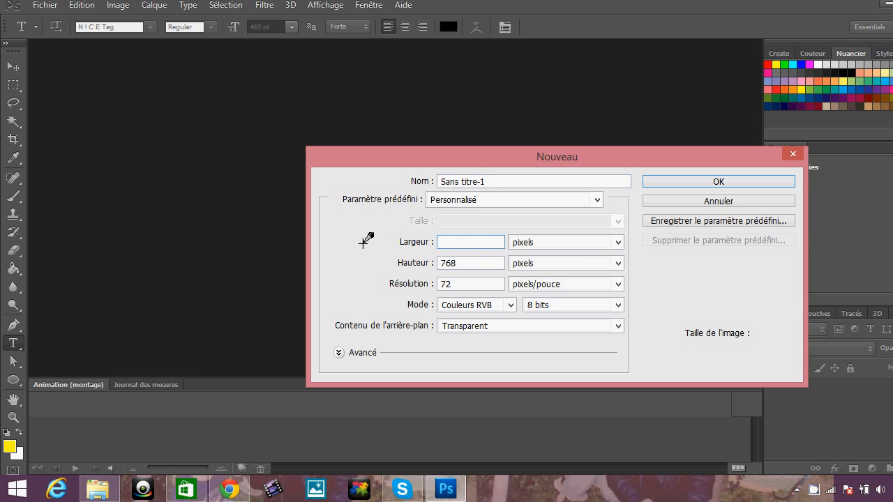
type("1280")
left_click(466, 263)
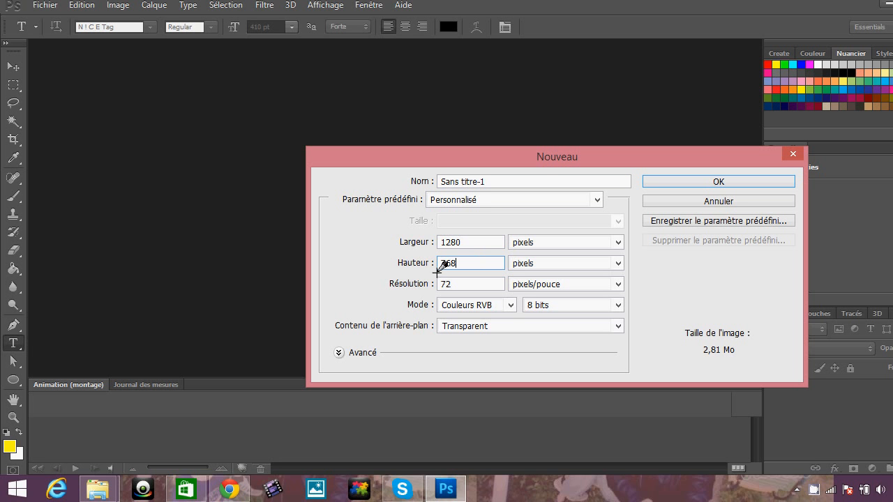
double_click(441, 264)
type("720")
left_click(675, 181)
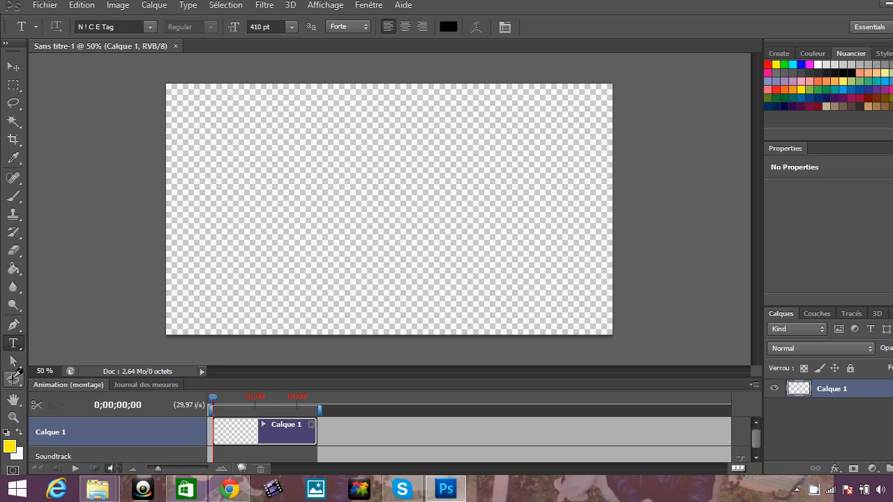
- Draw a black circle about 598 px in diameter with the Ellipse tool and move it to the canvas centre
left_click(14, 377)
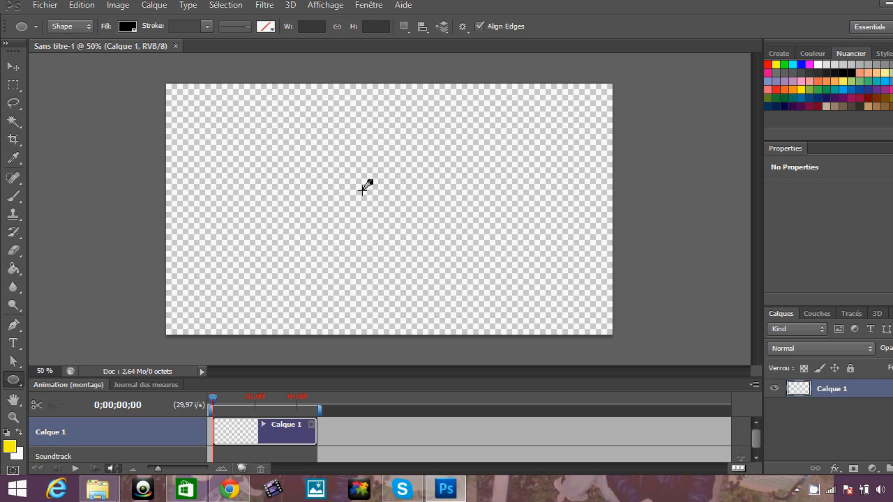
left_click_drag(306, 123, 514, 330)
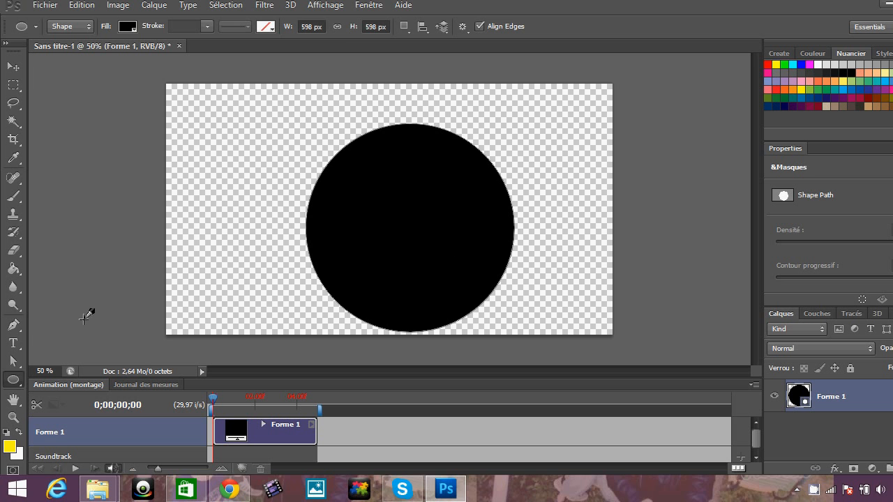
left_click(15, 360)
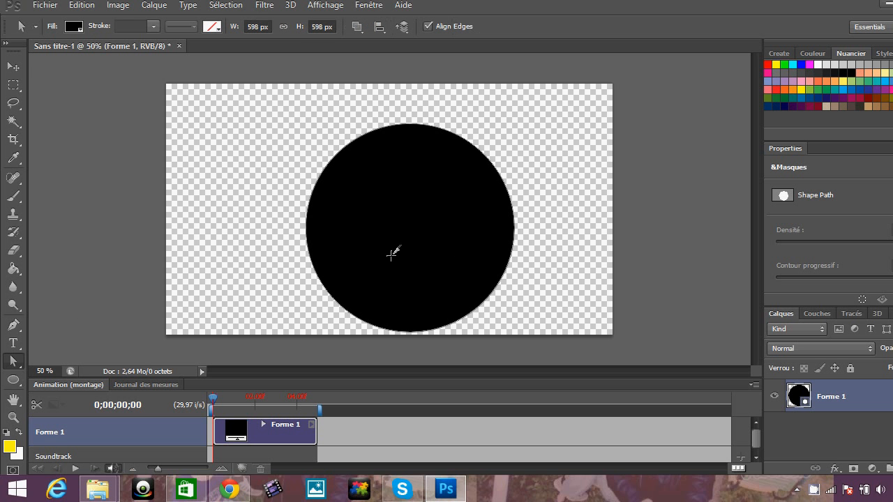
left_click_drag(392, 255, 374, 236)
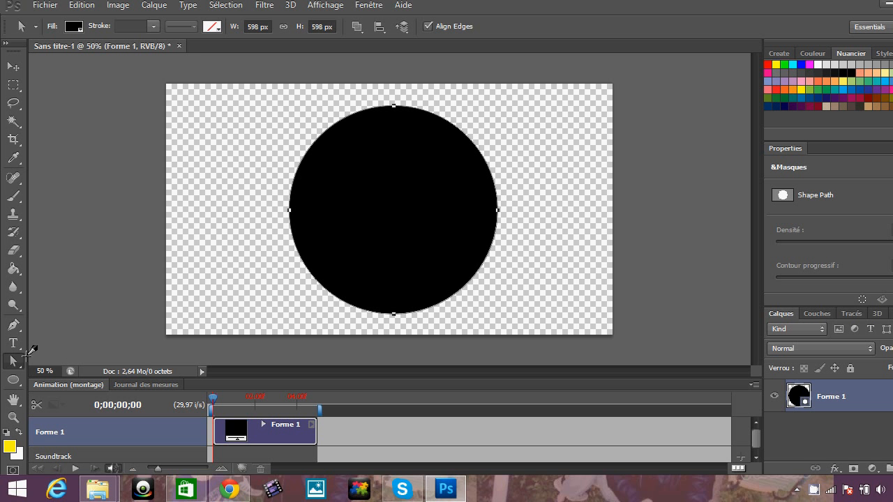
- Draw a second black circle about 552 px in diameter and centre it inside the first one
left_click(17, 377)
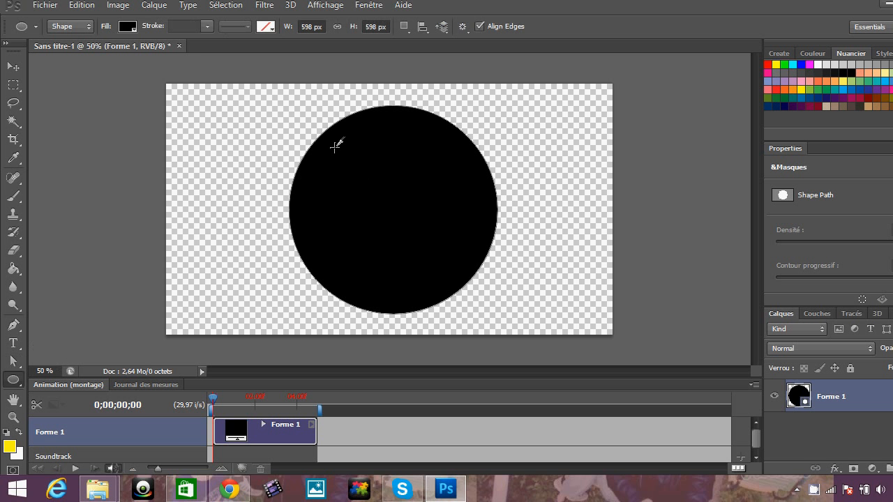
left_click_drag(335, 146, 527, 338)
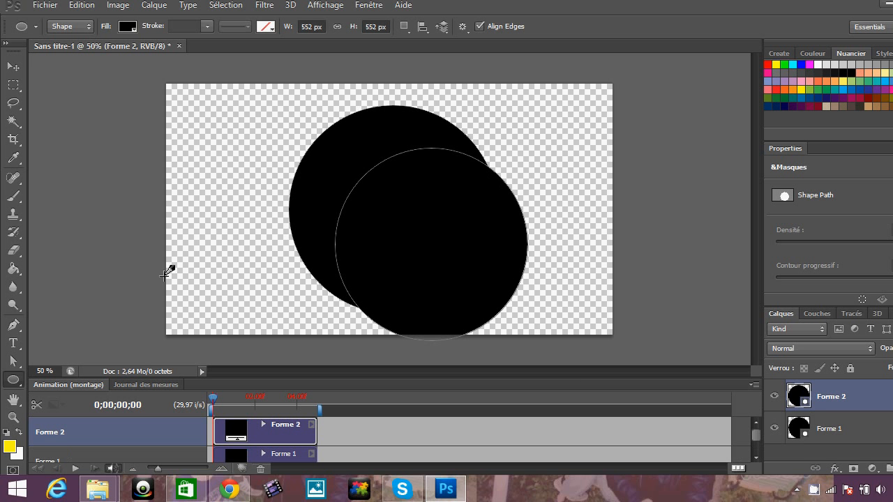
left_click(13, 361)
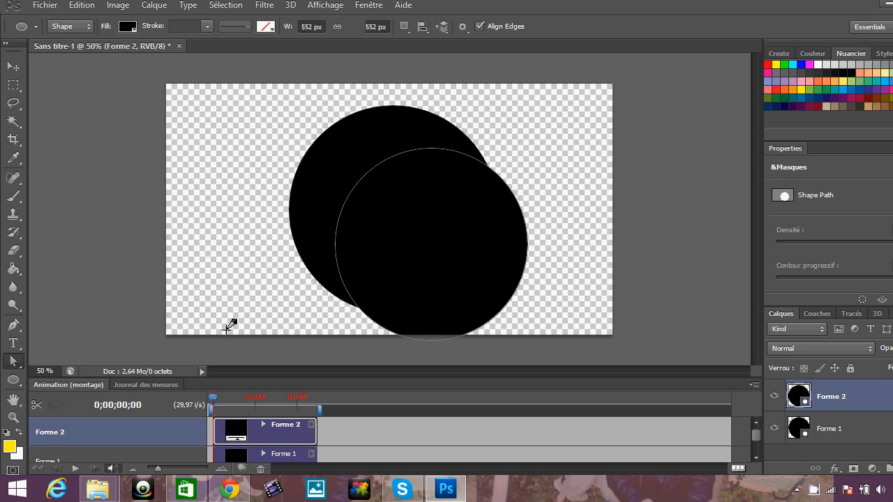
left_click_drag(414, 253, 376, 224)
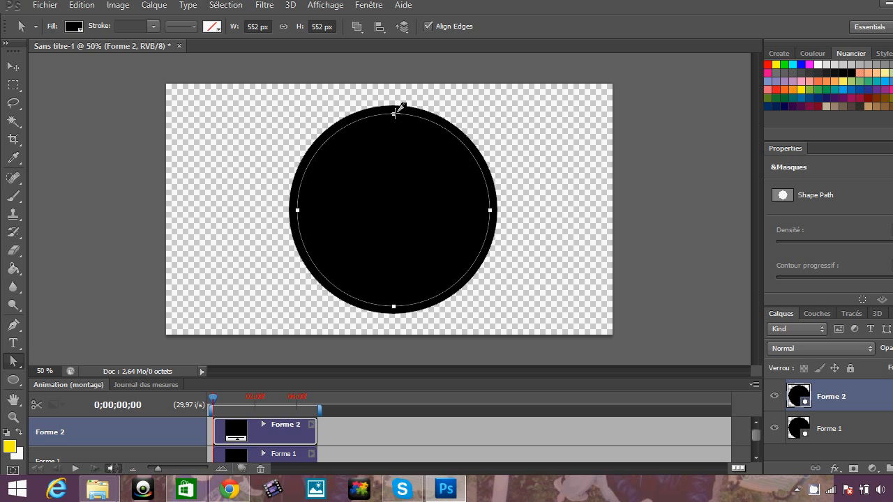
mouse_move(393, 113)
left_mouse_down()
mouse_move(401, 121)
mouse_move(385, 113)
mouse_move(393, 112)
left_mouse_up()
- Delete the Forme 2 layer containing the second circle
right_click(809, 388)
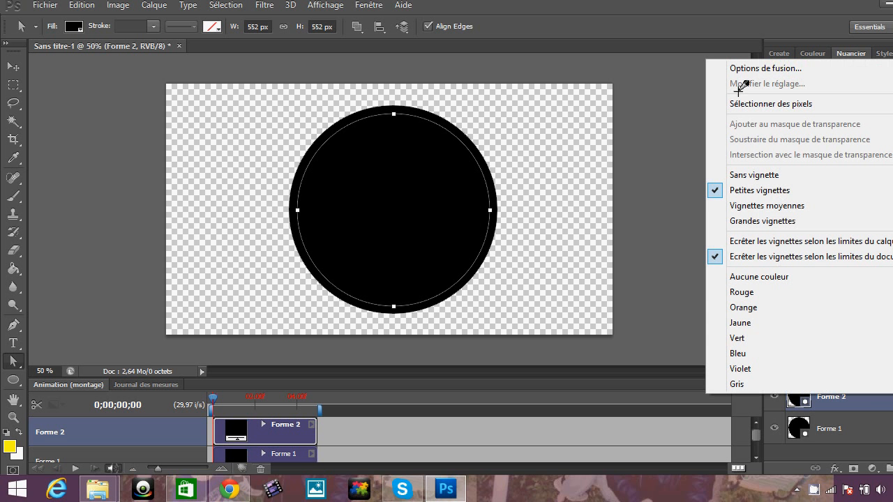
right_click(832, 396)
right_click(831, 396)
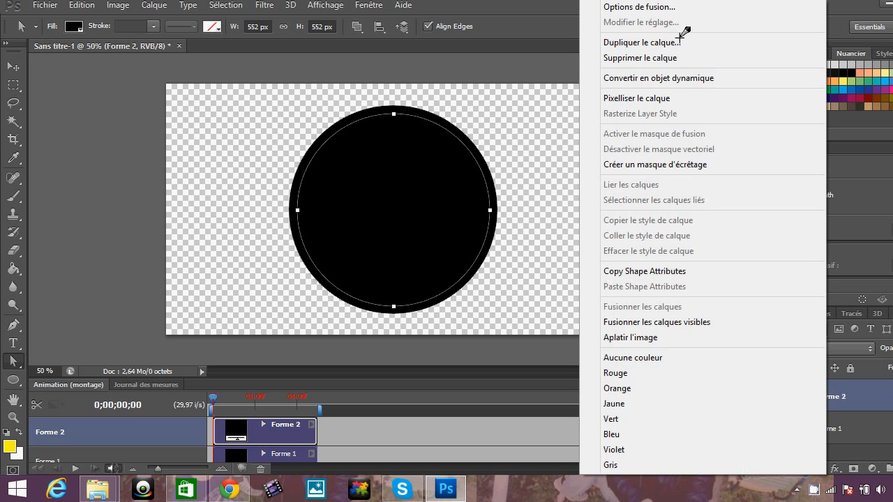
left_click(670, 57)
left_click(457, 184)
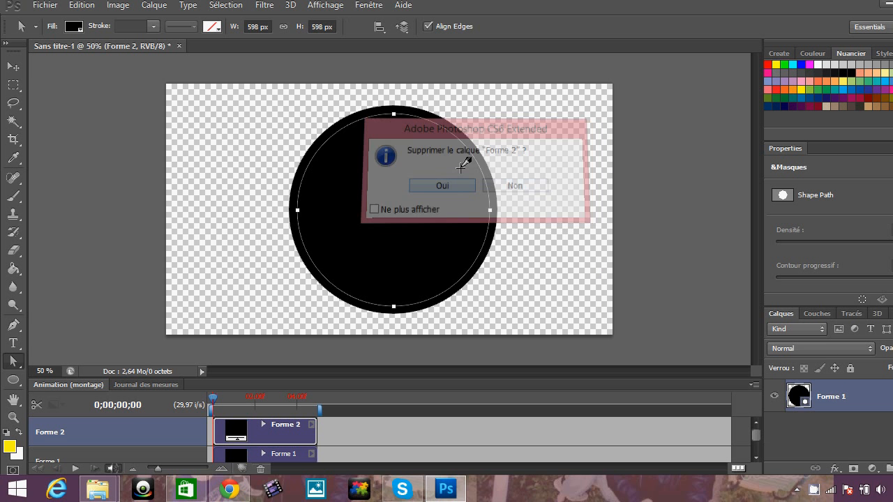
- Draw a smaller black circle about 532 px in diameter and centre it inside the large circle
left_click(12, 379)
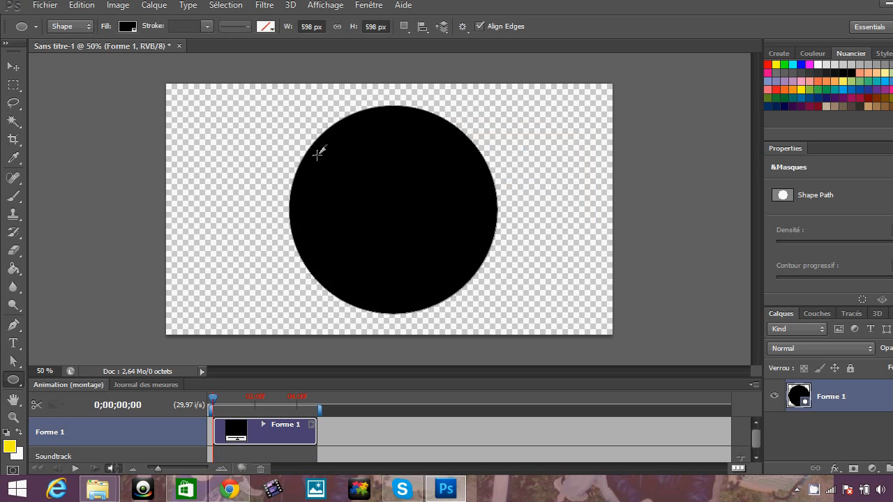
left_click_drag(318, 152, 494, 338)
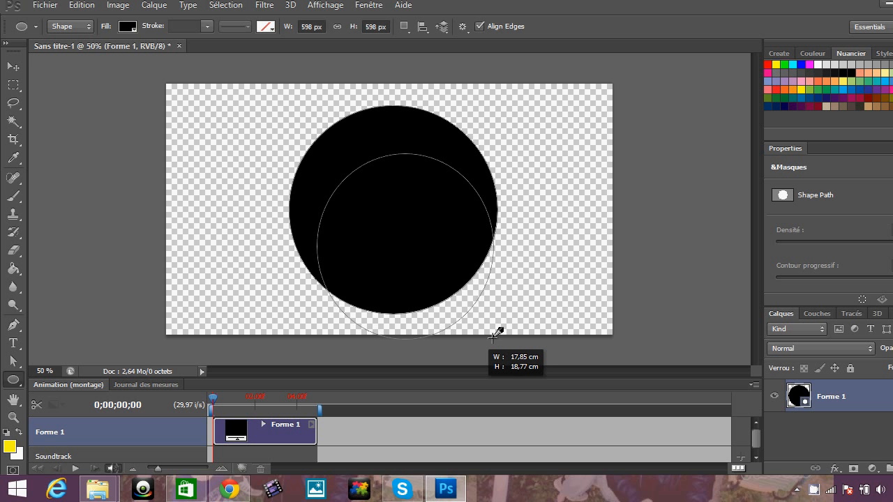
left_click_drag(493, 338, 503, 337)
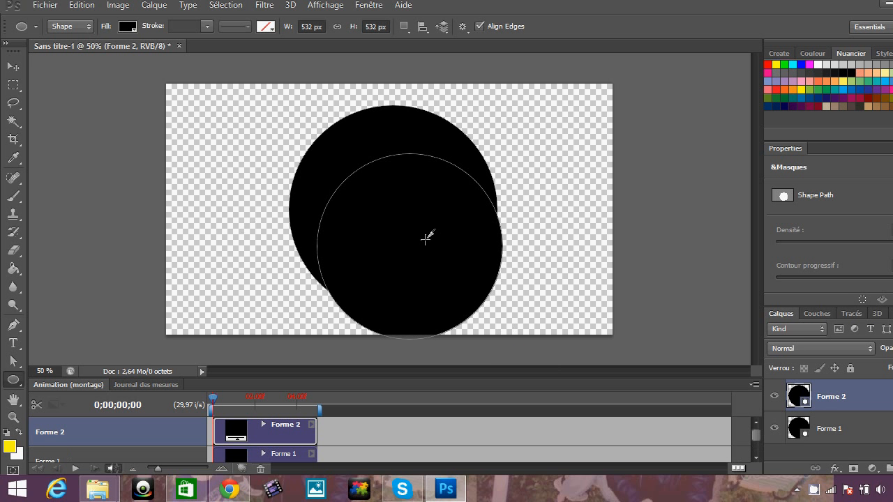
left_click(325, 258)
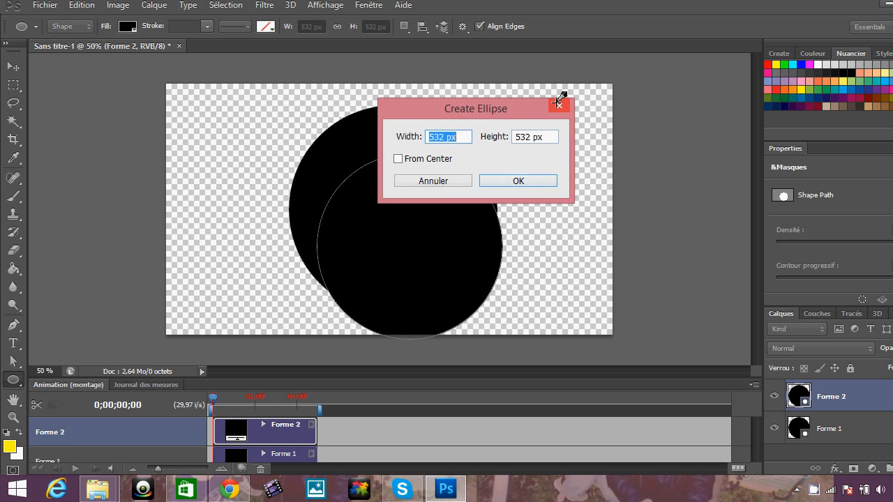
left_click(558, 105)
left_click(12, 361)
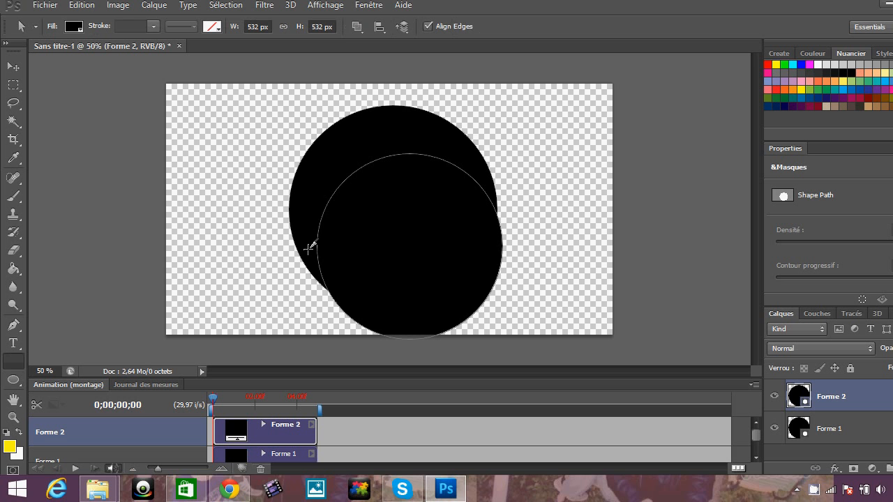
left_click_drag(415, 233, 407, 212)
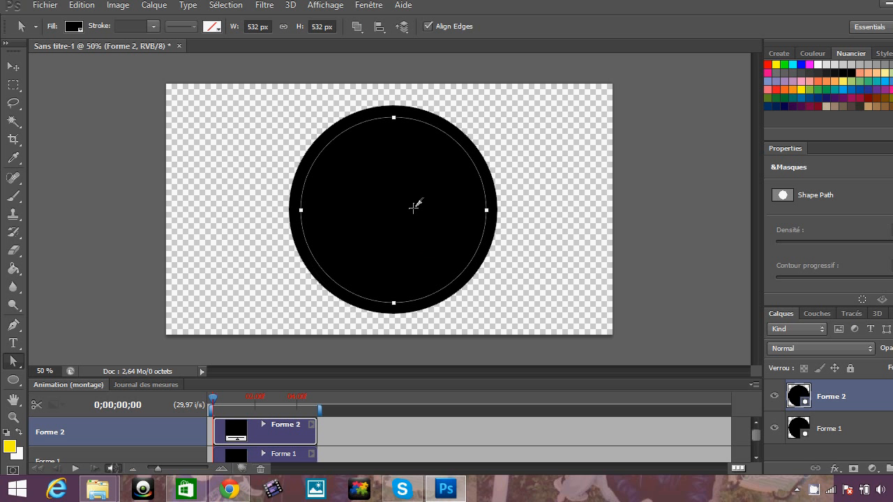
left_click(413, 206)
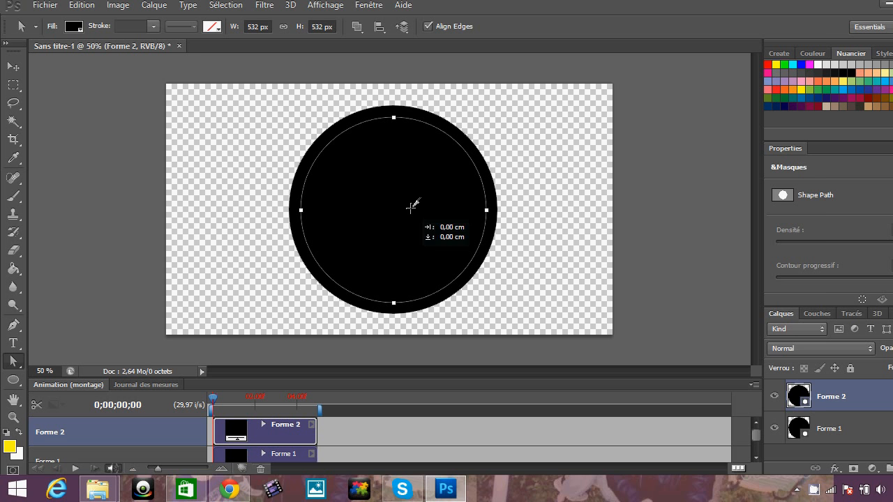
- Change the fill colour of the inner circle on the Forme 2 layer to pure red, with an R value of 255
right_click(826, 390)
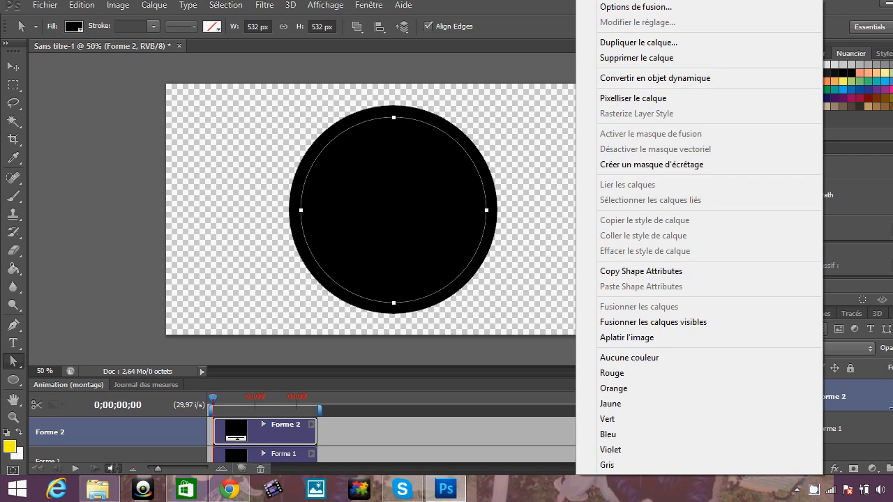
left_click(875, 398)
right_click(801, 391)
left_click(803, 396)
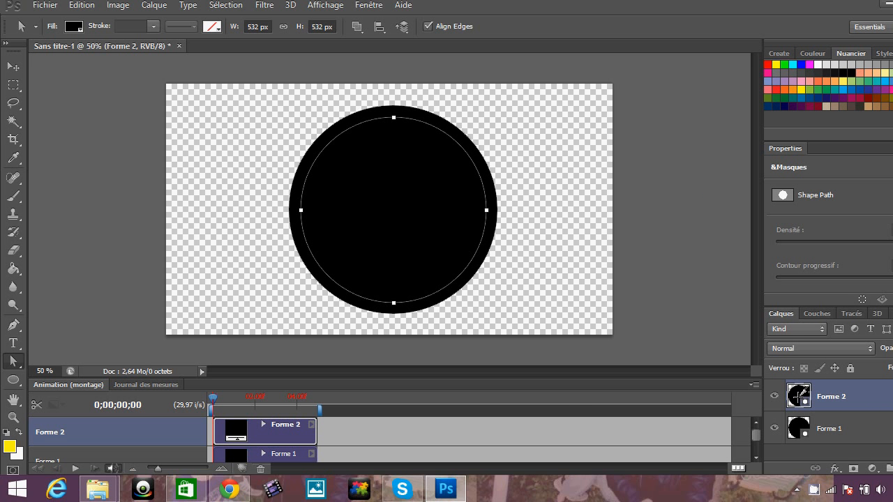
double_click(830, 397)
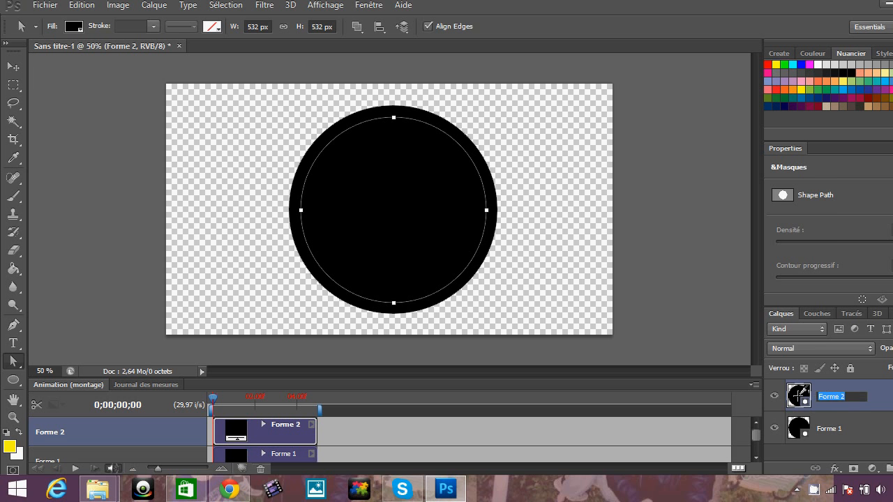
double_click(798, 395)
type("255")
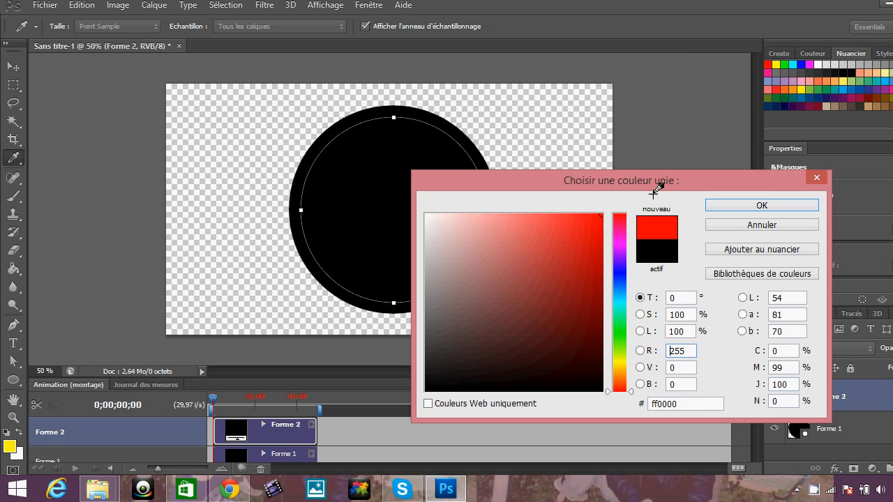
left_click(809, 204)
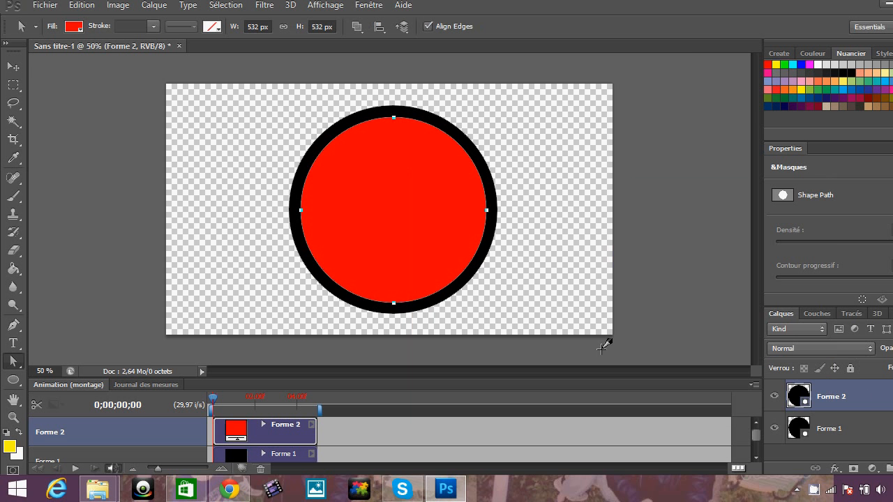
- Rasterize both circle layers, Forme 2 and Forme 1
right_click(809, 396)
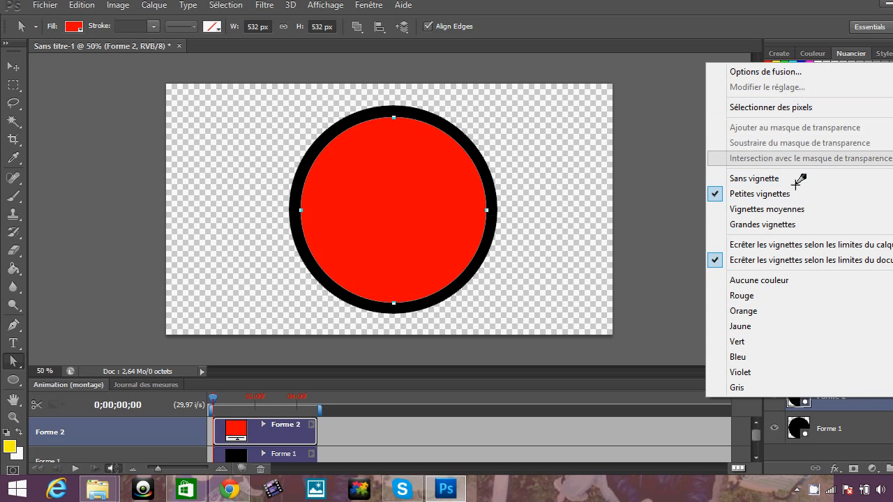
left_click(870, 389)
right_click(869, 392)
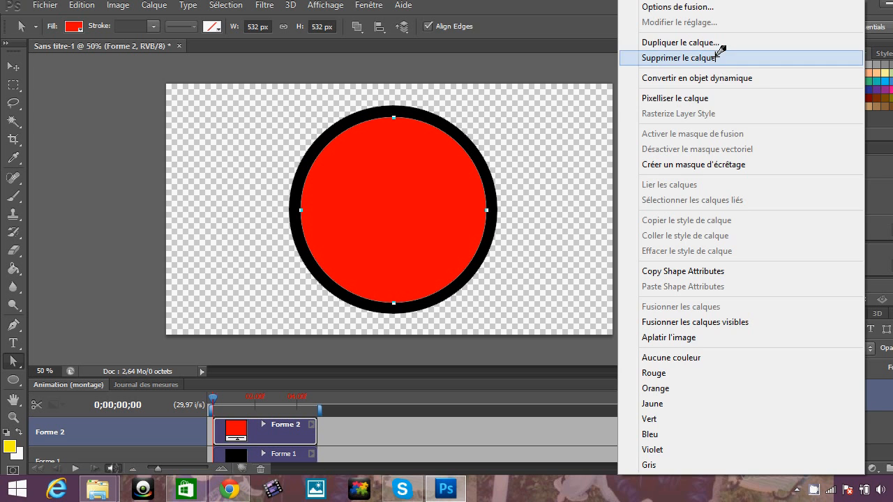
left_click(701, 97)
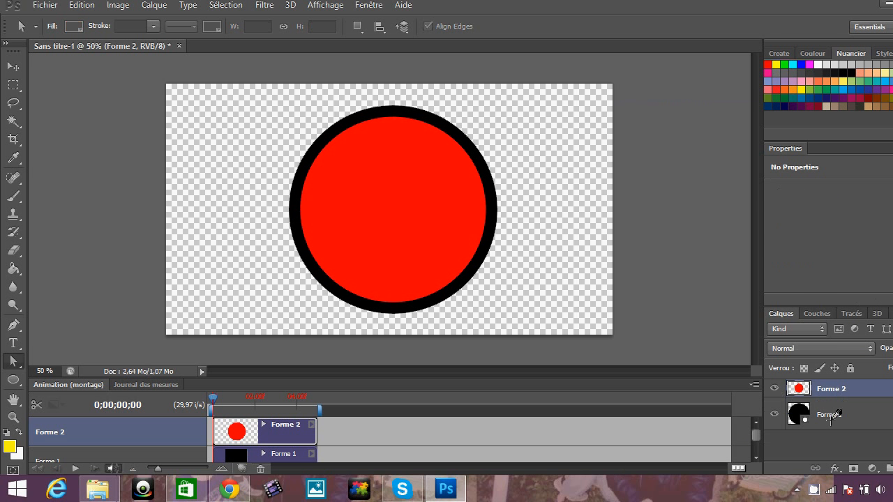
right_click(830, 416)
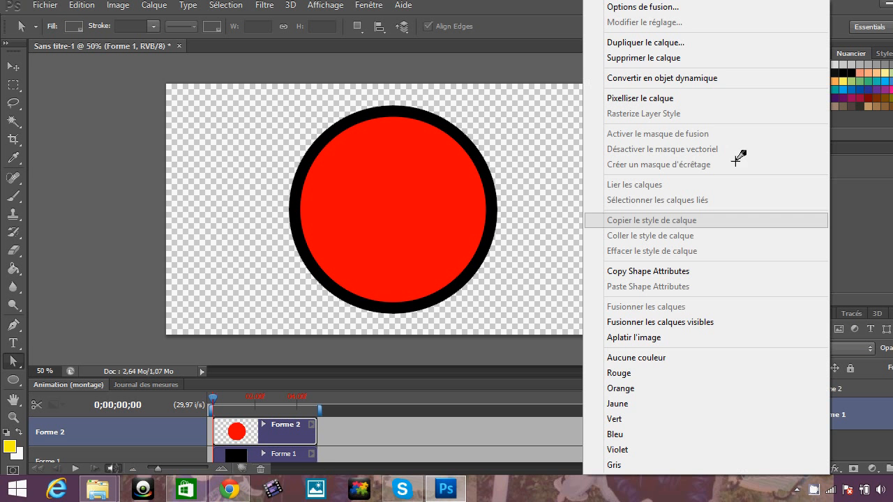
left_click(659, 98)
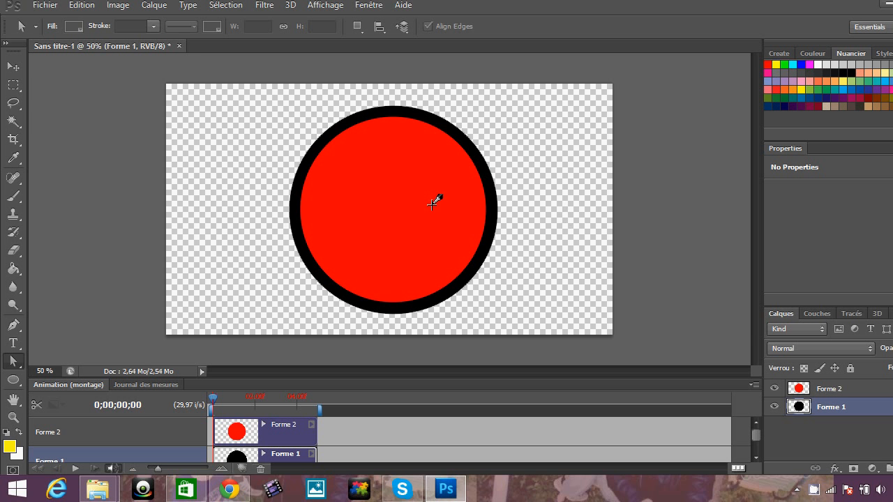
- Select the red disc on the Forme 2 layer with the Magic Wand and delete its pixels, keeping the selection
left_click(13, 120)
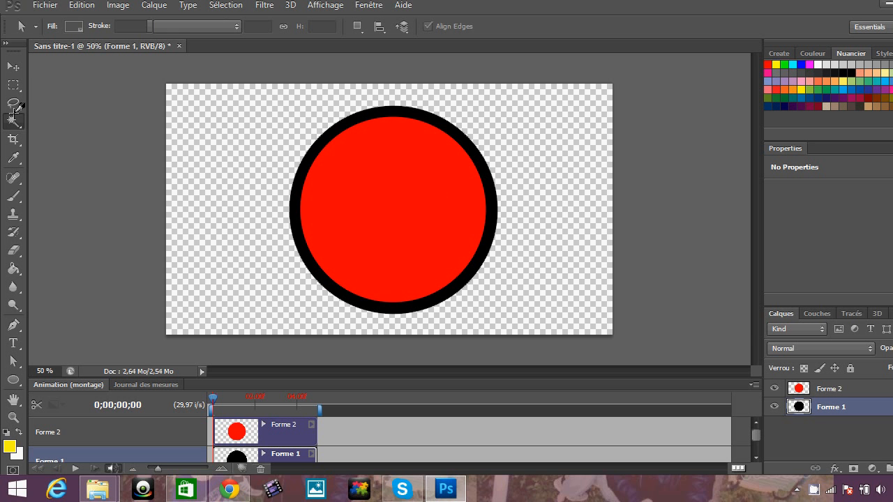
left_click(369, 197)
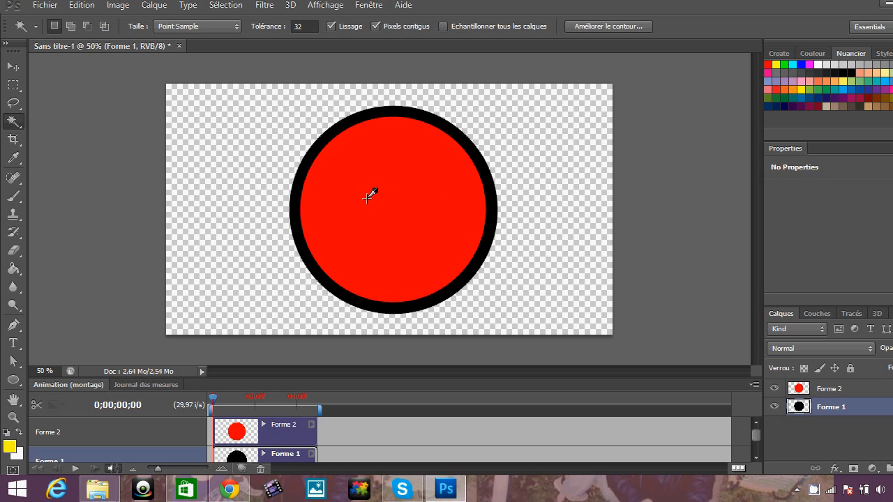
left_click(835, 389)
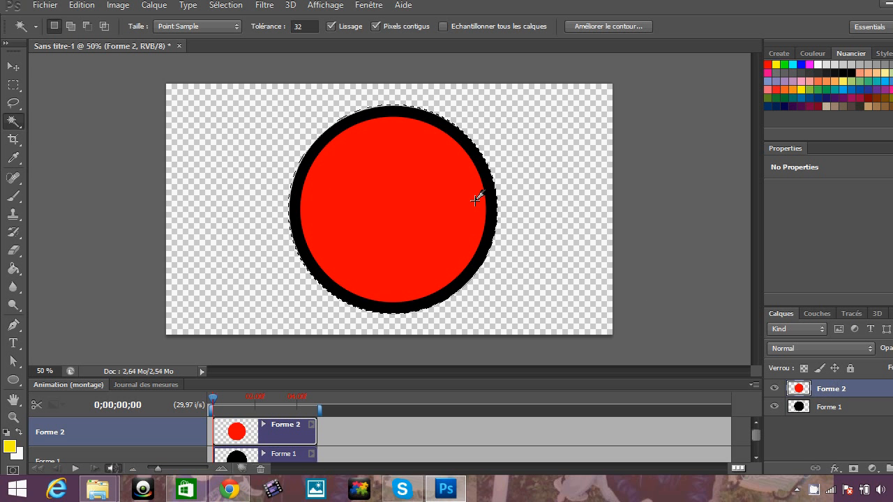
key("ctrl+d")
left_click(430, 232)
key("Delete")
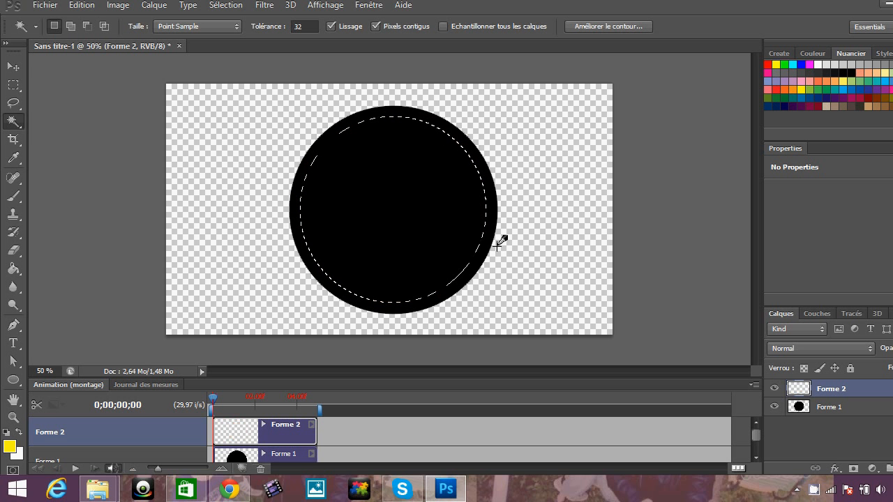
- Delete the selected inner area from the large black disc on the Forme 1 layer
left_click(875, 405)
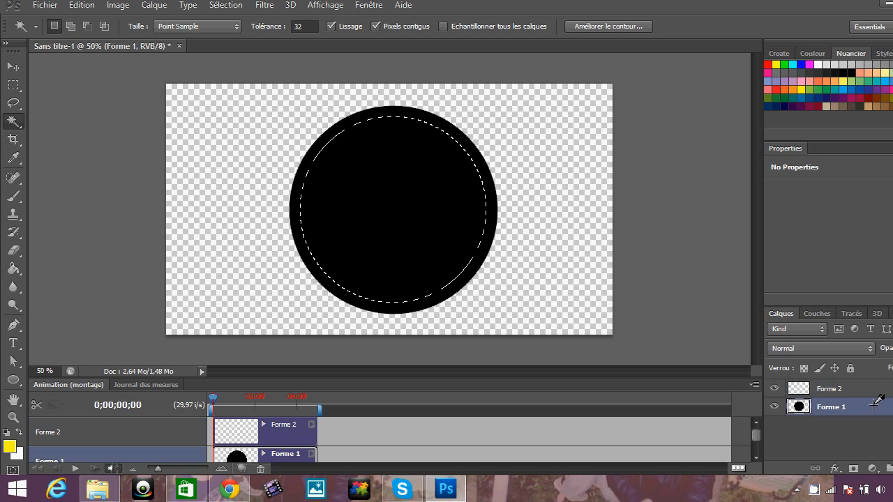
key("Delete")
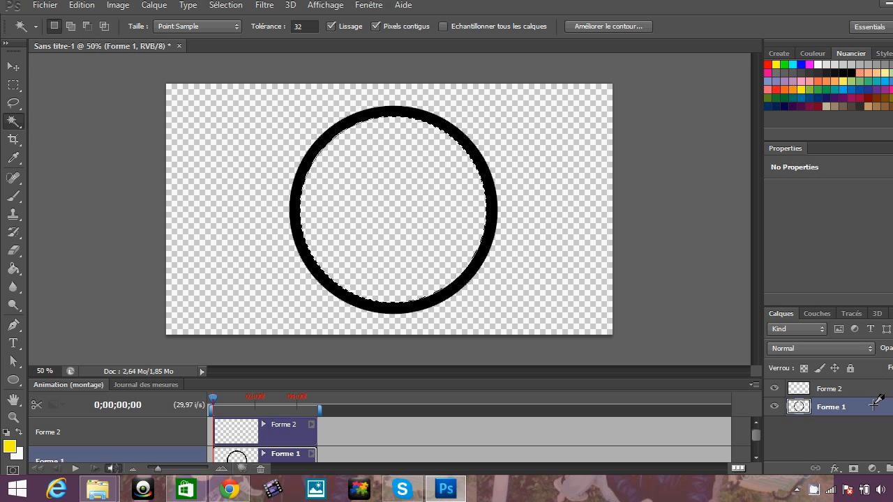
- Add a text frame over the ring containing the letter G in black N!CE Tag font at 410 pt
left_click(14, 343)
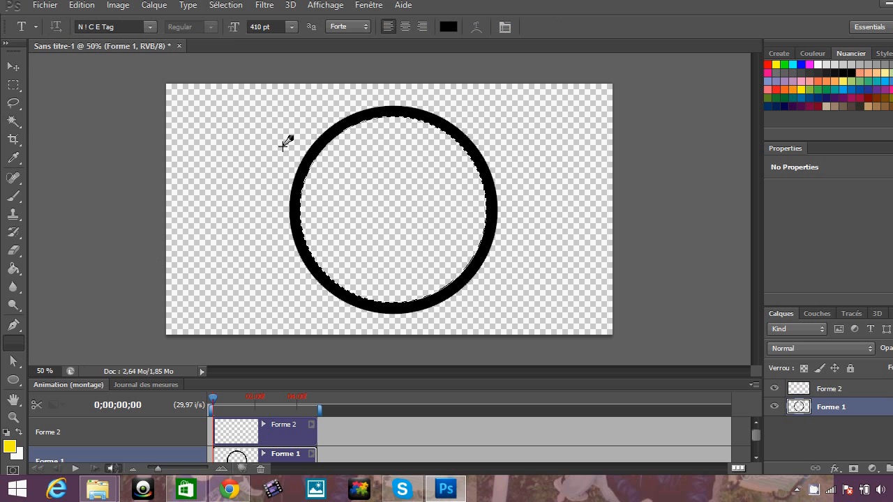
left_click_drag(274, 107, 521, 319)
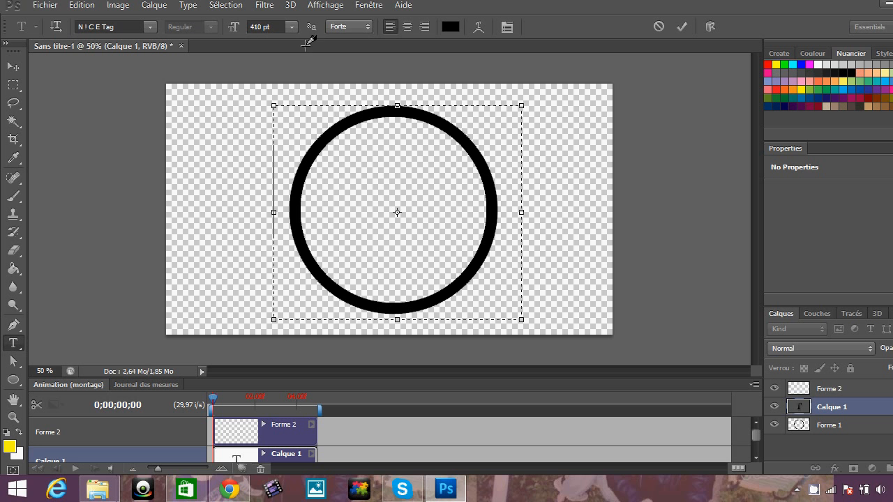
type("G")
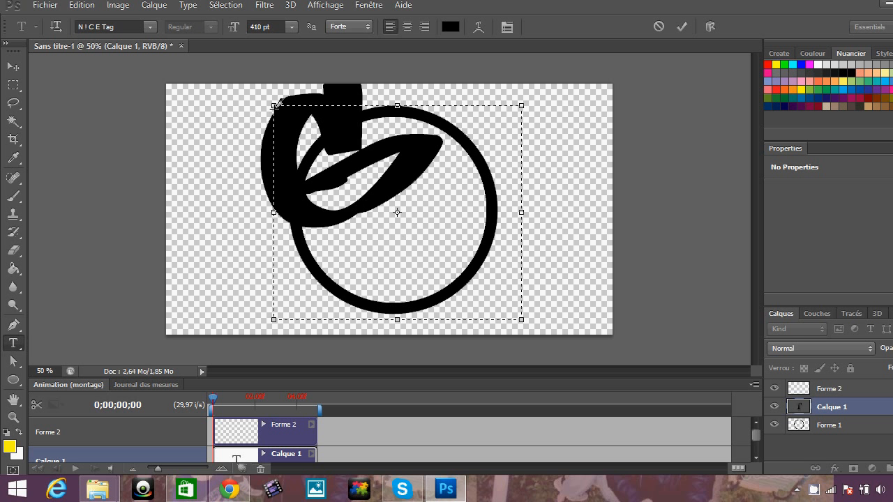
left_click(681, 26)
- Reshape the G's text frame from its corners to move the letter down and inside the ring
left_click(286, 117)
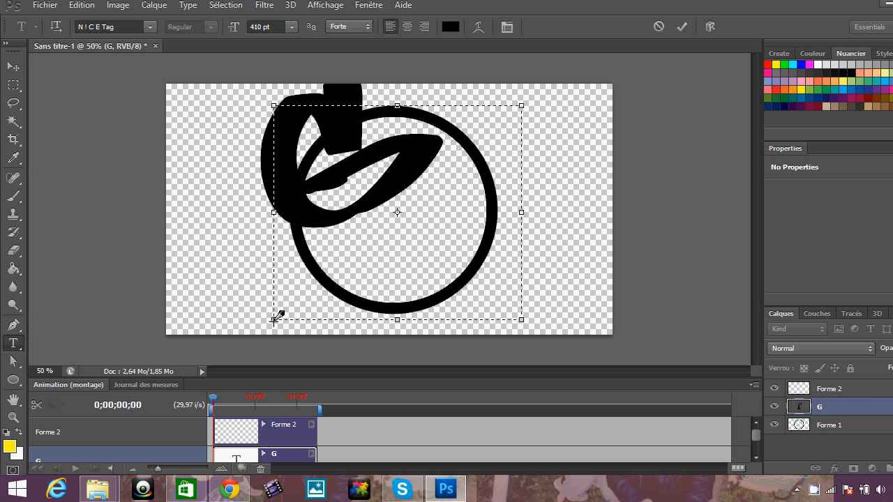
left_click_drag(275, 318, 344, 308)
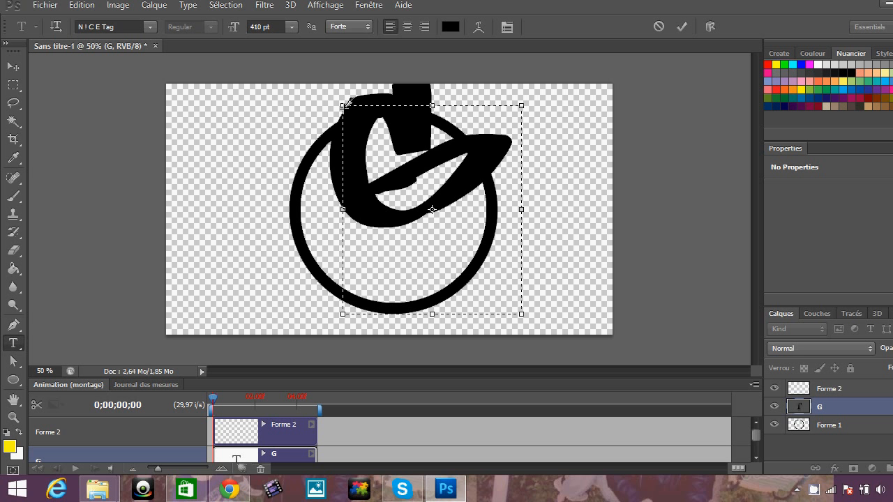
left_click_drag(345, 104, 316, 152)
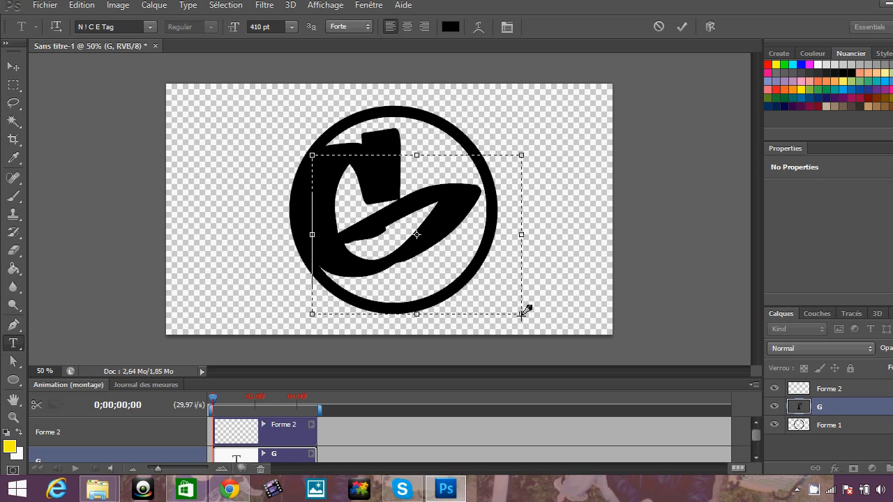
left_click_drag(522, 313, 551, 314)
mouse_move(316, 155)
left_mouse_down()
mouse_move(320, 160)
mouse_move(313, 159)
left_mouse_up()
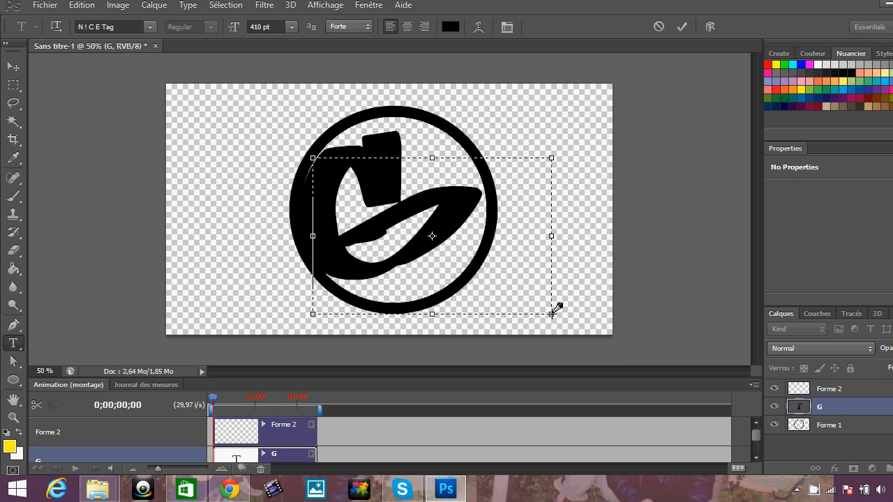
left_click_drag(552, 314, 558, 319)
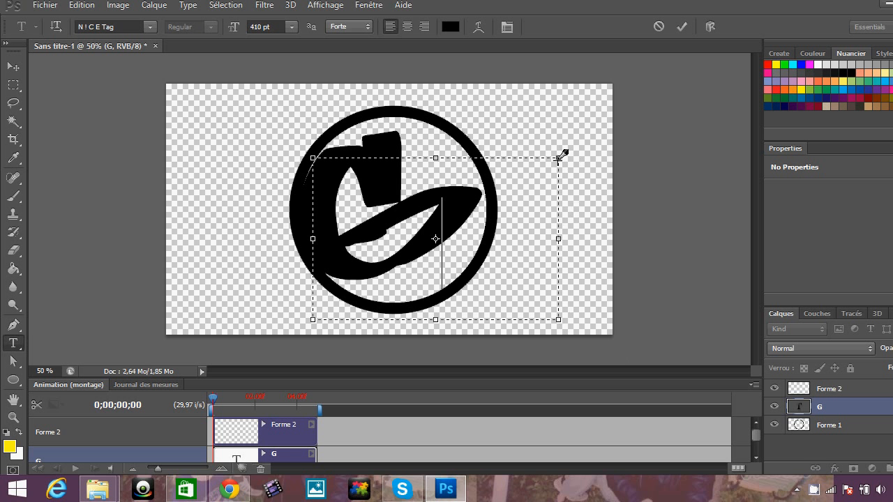
left_click_drag(559, 157, 565, 155)
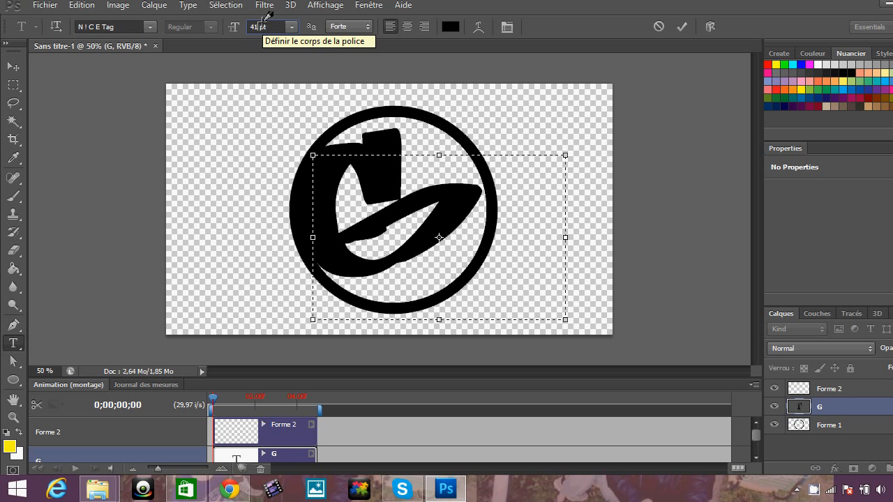
- Increase the letter G's font size to 415 pt
type("5")
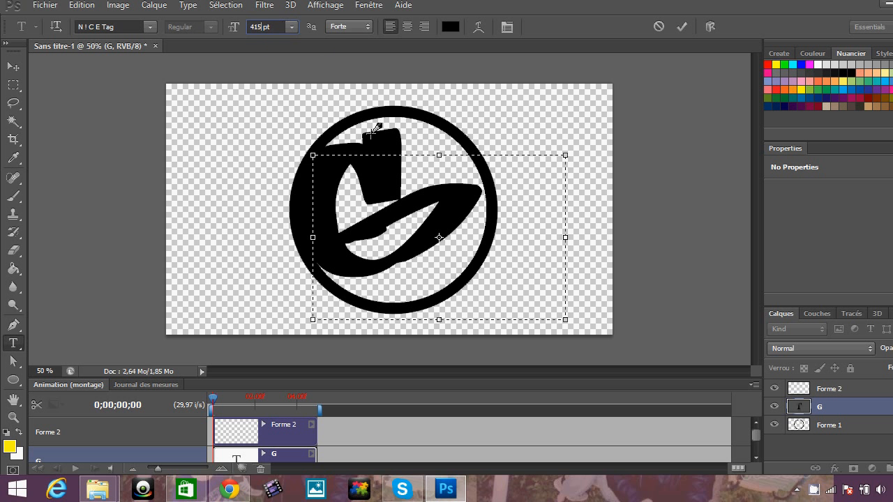
left_click_drag(484, 211, 339, 193)
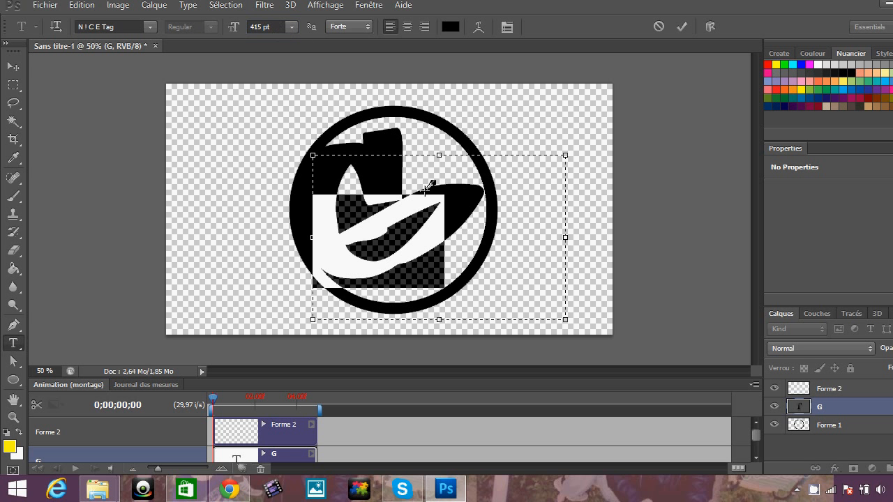
left_click(463, 211)
double_click(392, 216)
- Fine-tune the upper-left corner of the text frame so the G overlaps the ring's left edge, and commit the text
left_click(319, 153)
left_click_drag(314, 153, 317, 154)
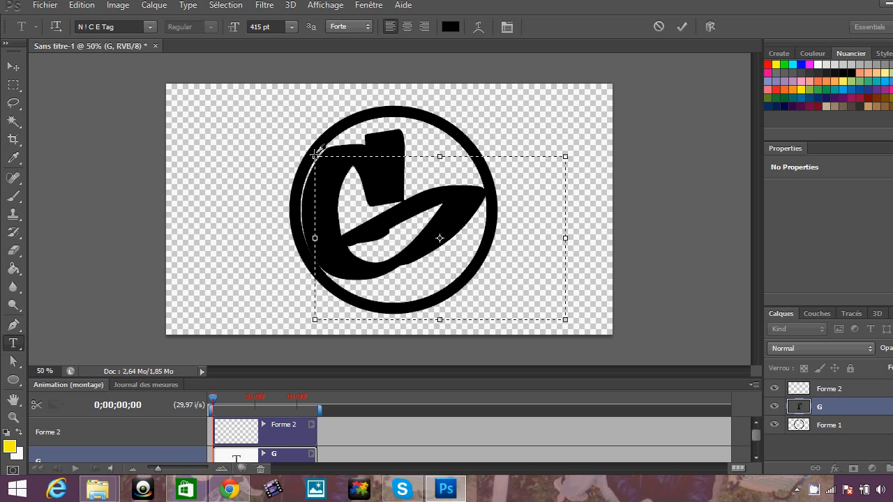
left_click_drag(319, 150, 315, 149)
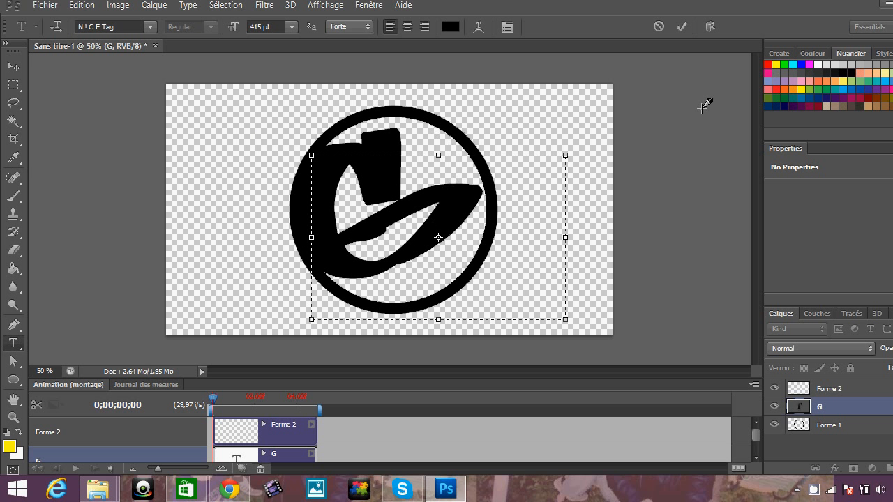
left_click(678, 24)
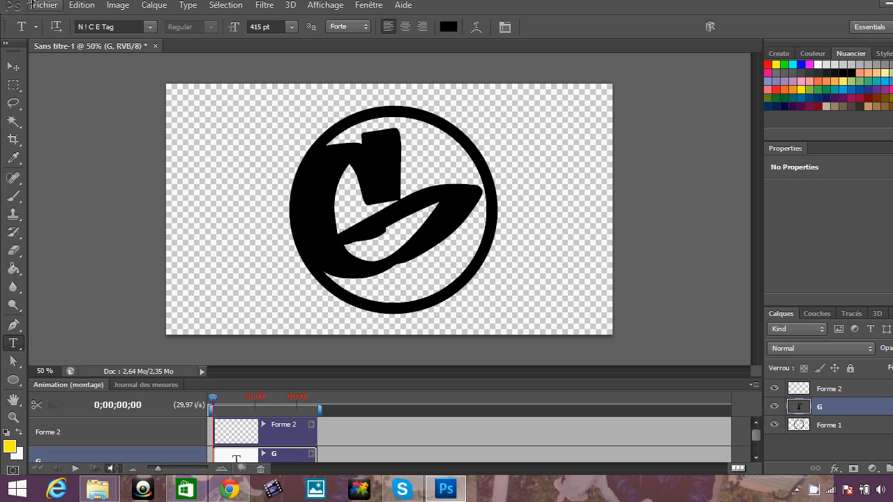
- Export the logo for the web as a transparent PNG-24 named HGFGFKYDKF on the desktop
left_click(37, 5)
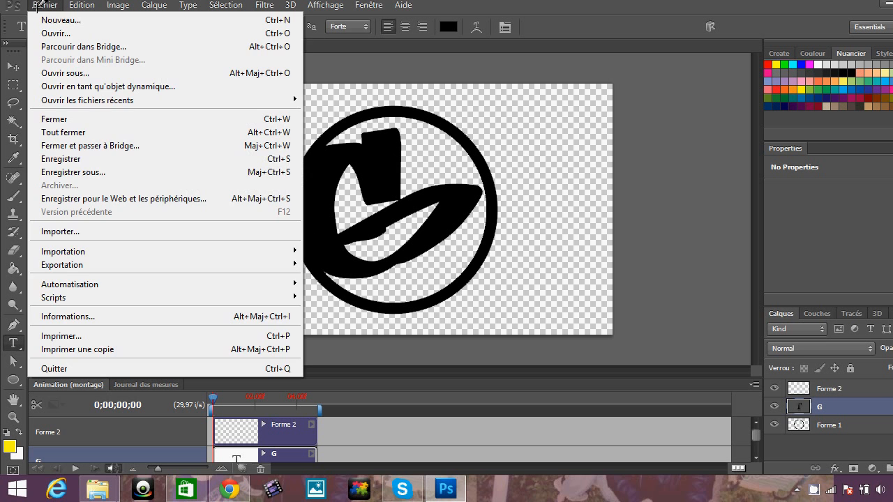
left_click(143, 198)
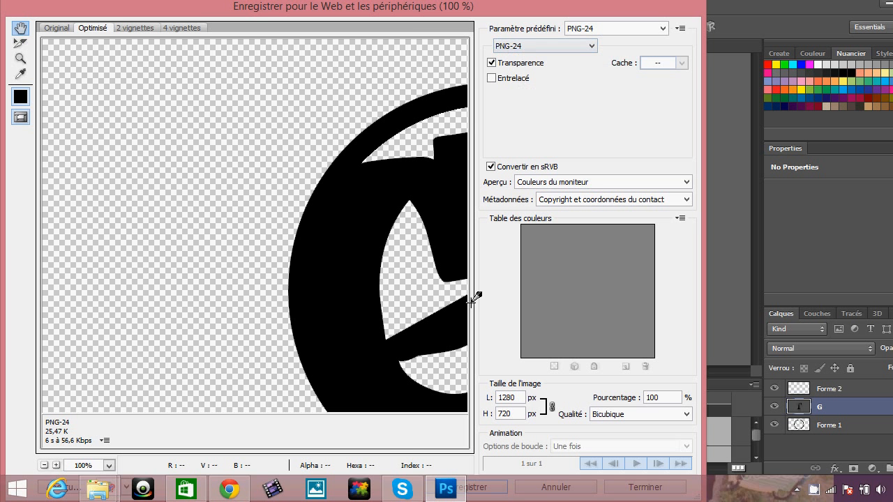
key("Return")
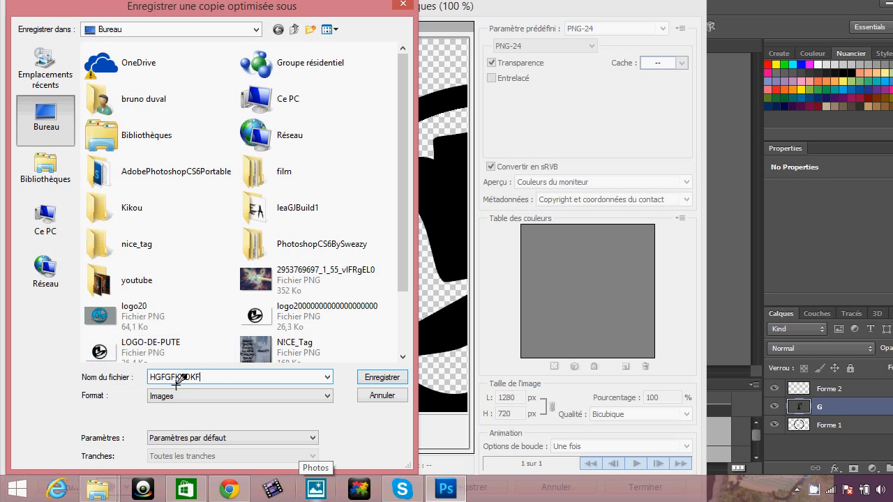
left_click(369, 375)
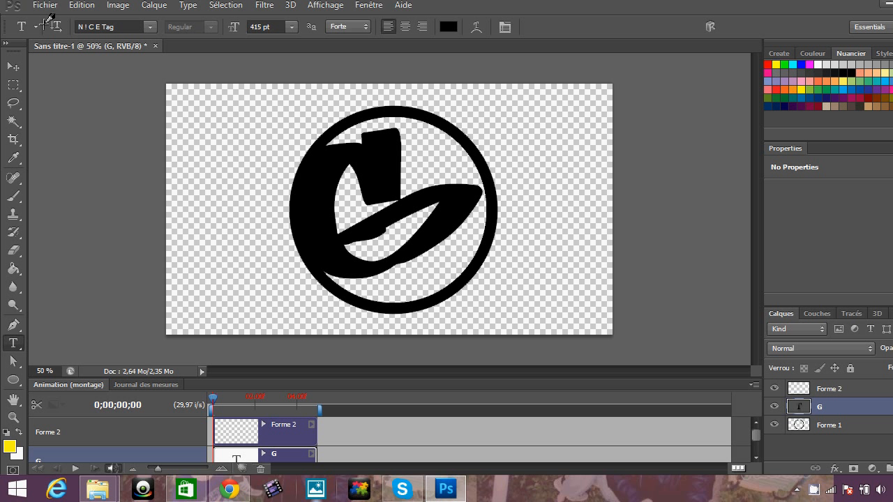
- Create a new transparent document 1280 px wide and 720 px high
key("ctrl+n")
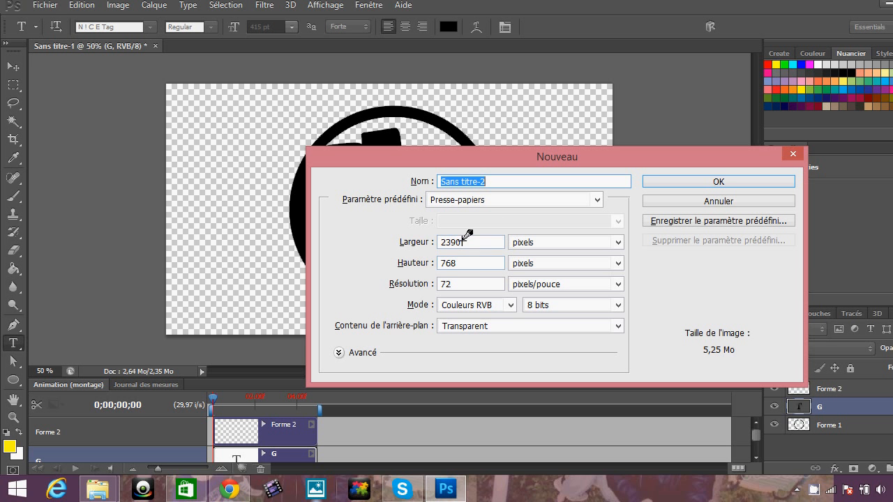
left_click_drag(471, 242, 373, 237)
key("BackSpace")
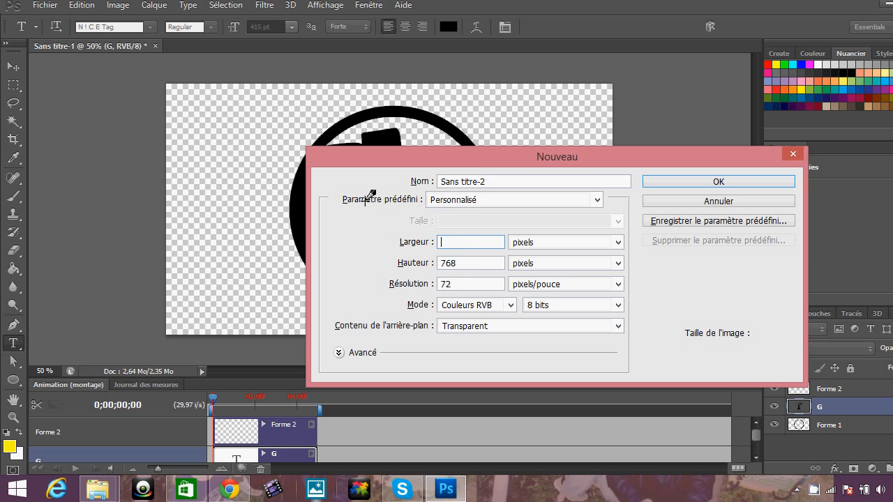
type("1280")
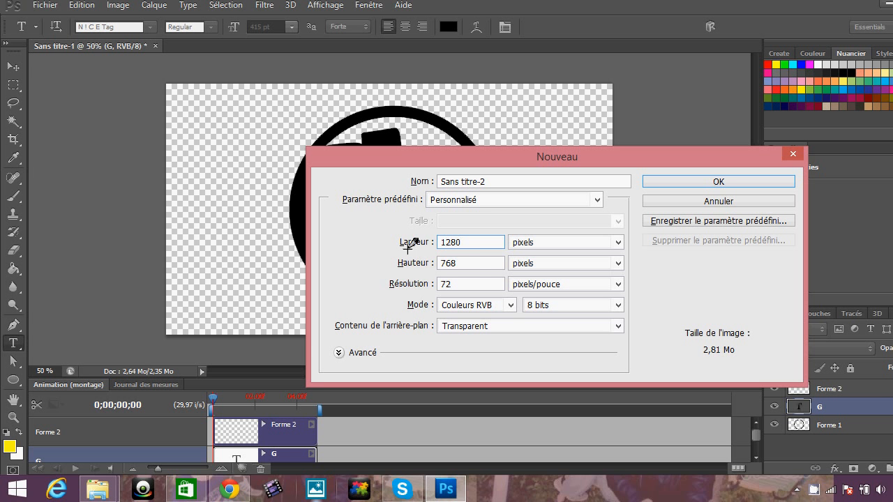
left_click_drag(480, 260, 432, 266)
left_click(475, 261)
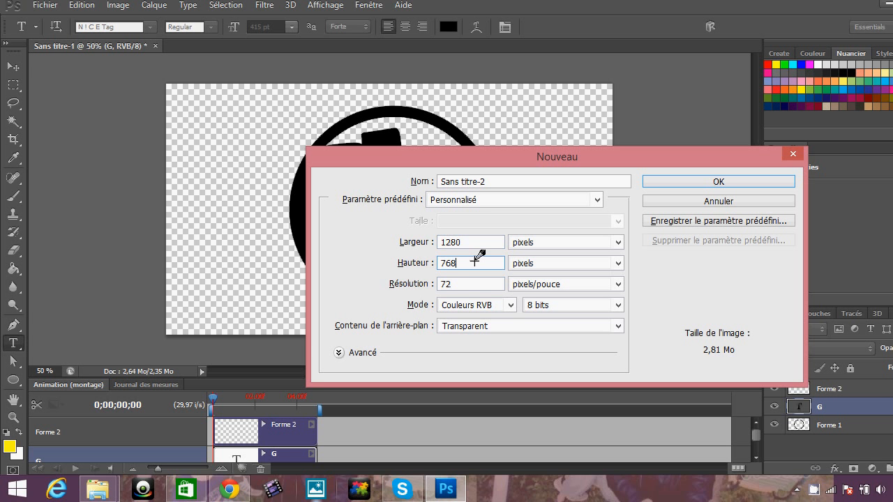
key("BackSpace")
key("BackSpace")
type("20")
left_click(718, 178)
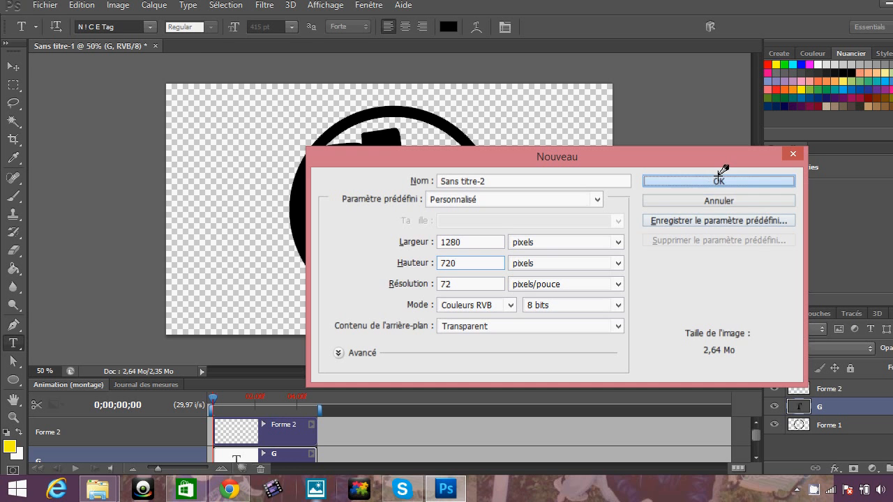
- Place the black logo PNG whose name starts with logo2000 from the desktop into the new document at full size
left_click(45, 5)
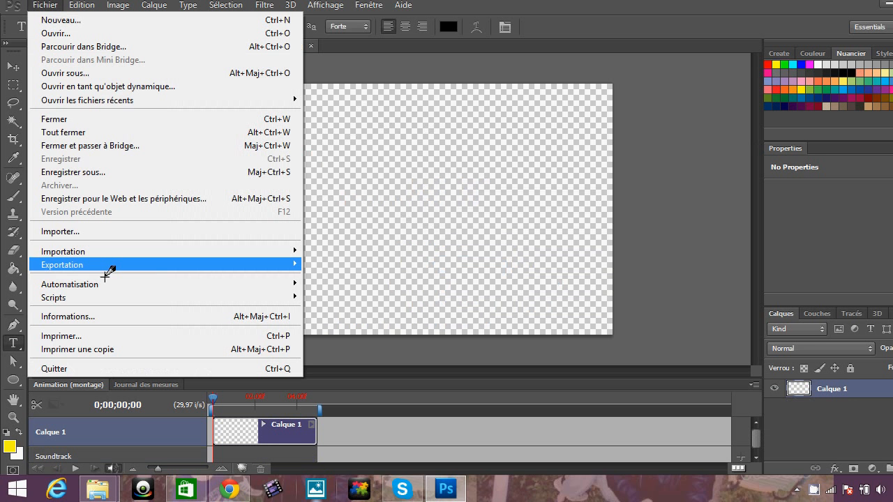
left_click(86, 233)
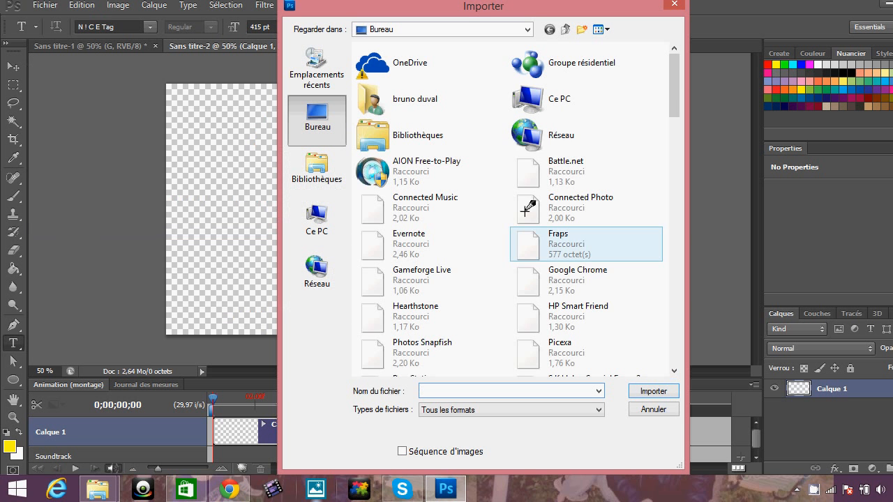
left_click_drag(675, 91, 675, 249)
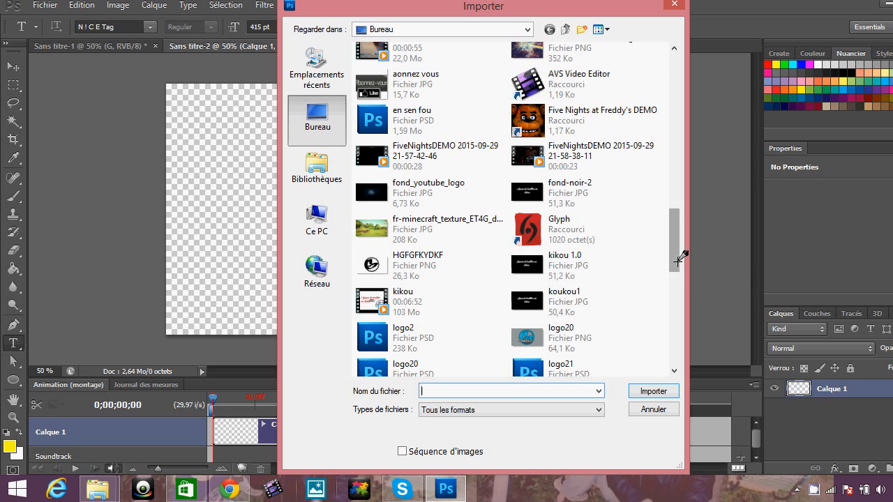
scroll(677, 254, "down", 3)
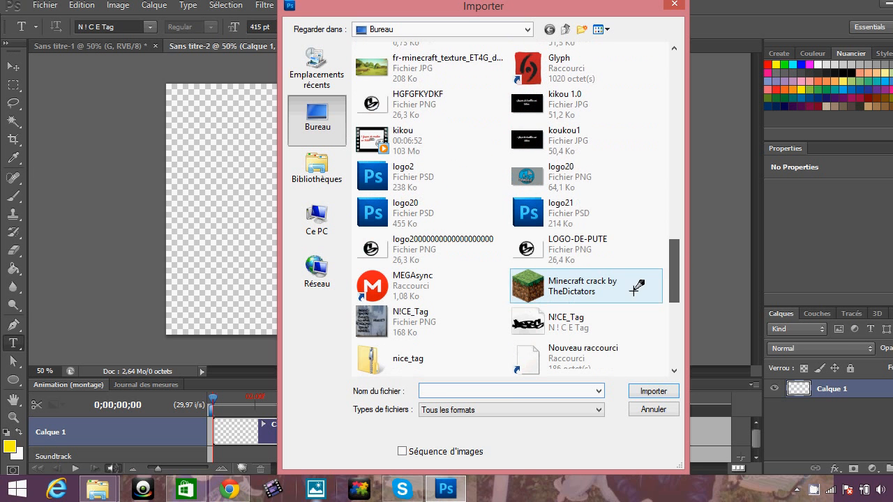
left_click(463, 246)
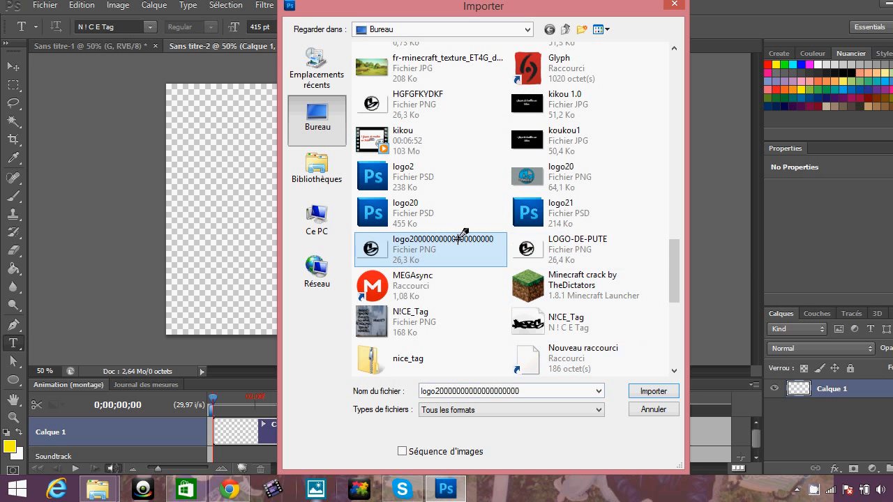
left_click(552, 243)
left_click(465, 240)
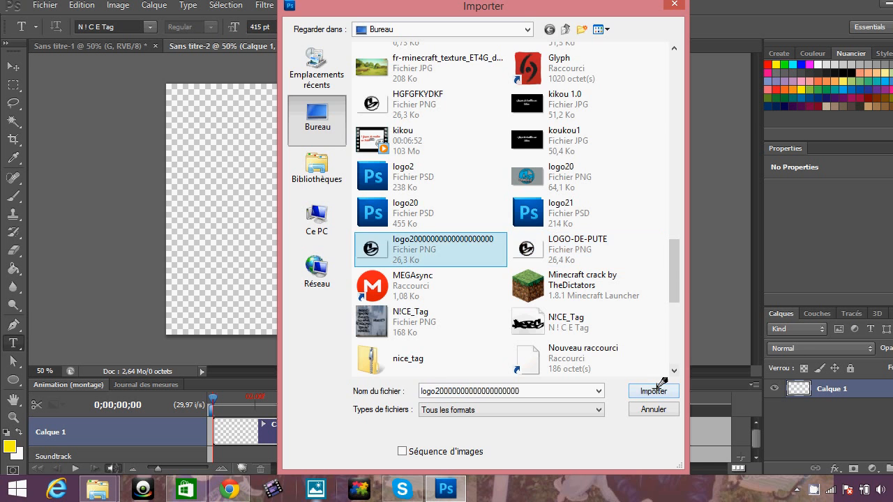
left_click(668, 392)
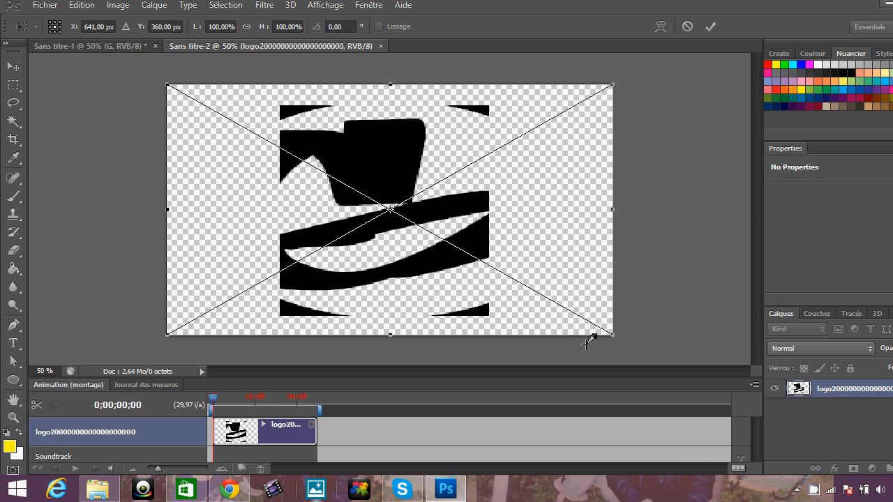
key("Return")
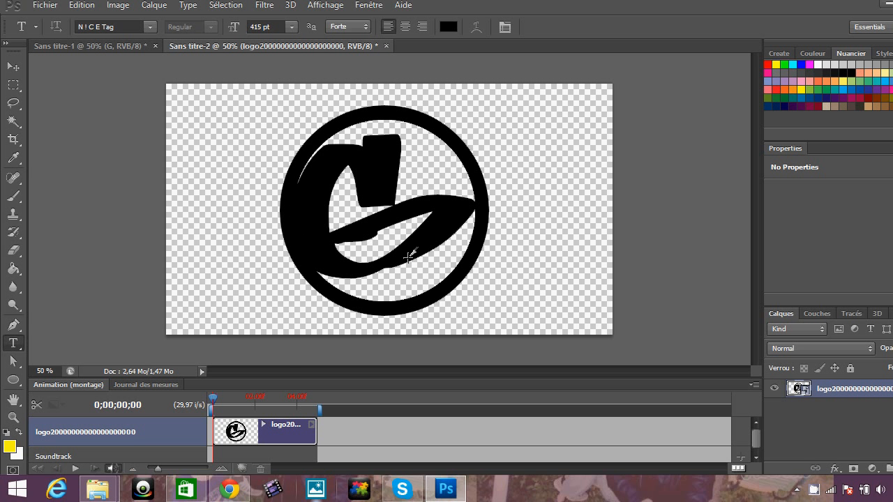
- Open the contents of the placed logo's smart object in its own document
double_click(797, 385)
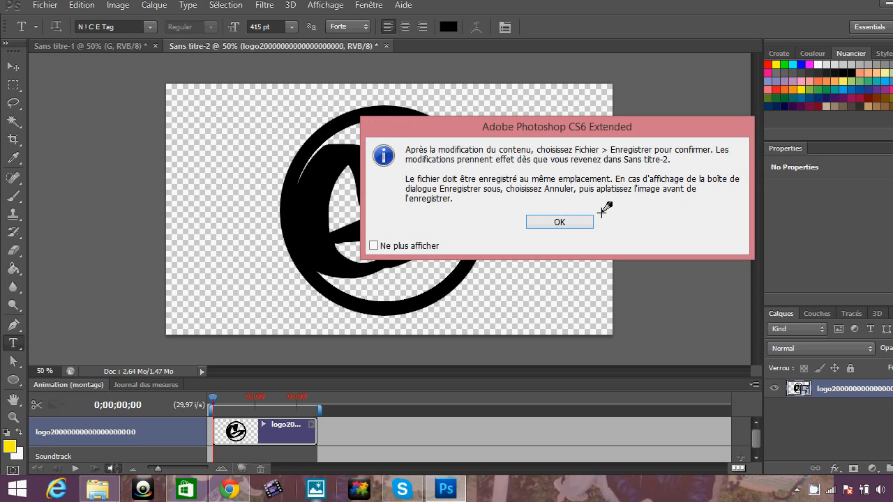
left_click(566, 220)
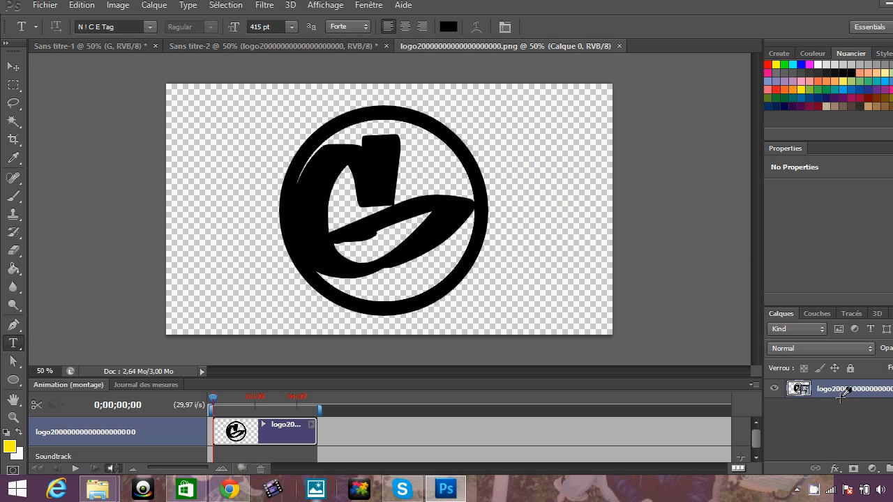
- Add a gradient overlay effect to the logo layer
double_click(798, 385)
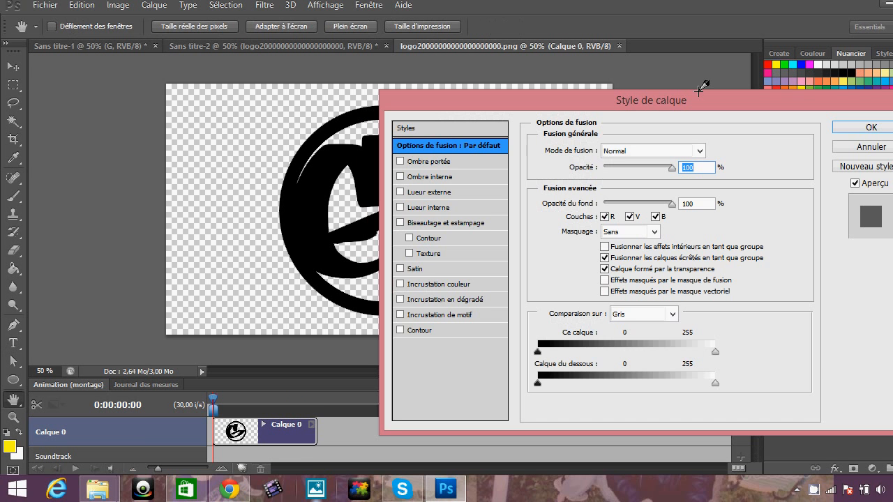
left_click_drag(706, 96, 425, 100)
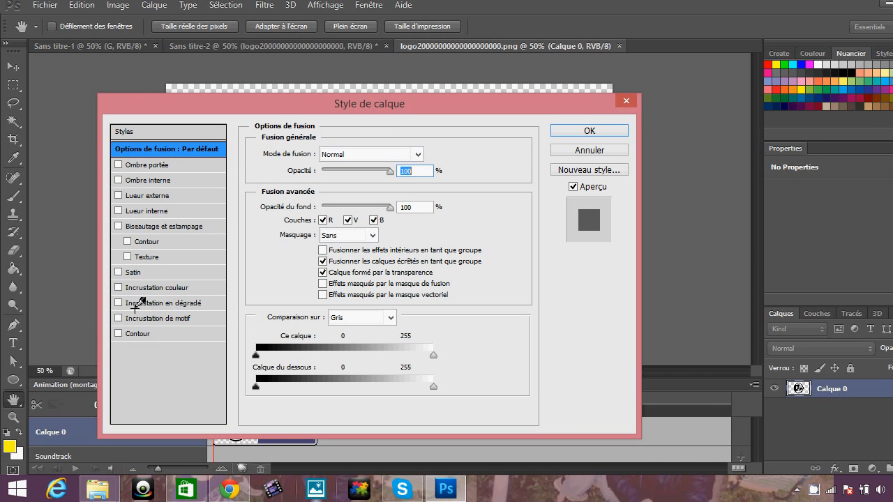
left_click(137, 304)
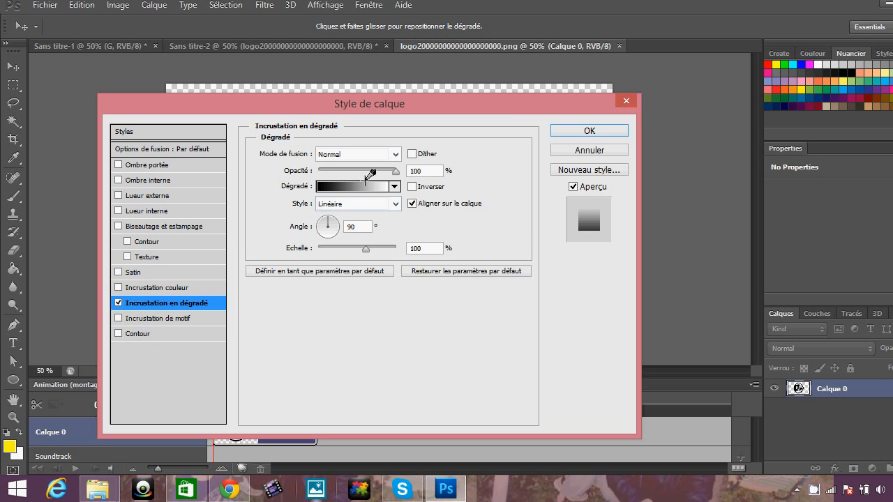
left_click(394, 187)
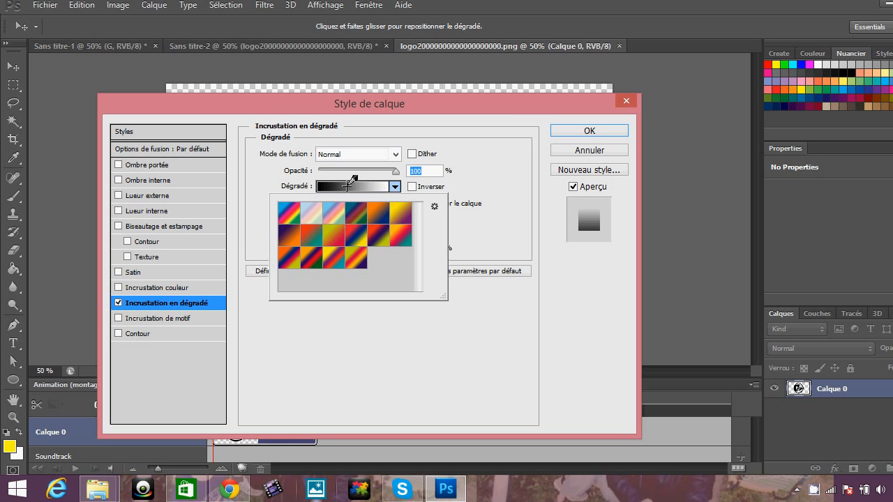
left_click(355, 186)
left_click_drag(697, 165, 282, 92)
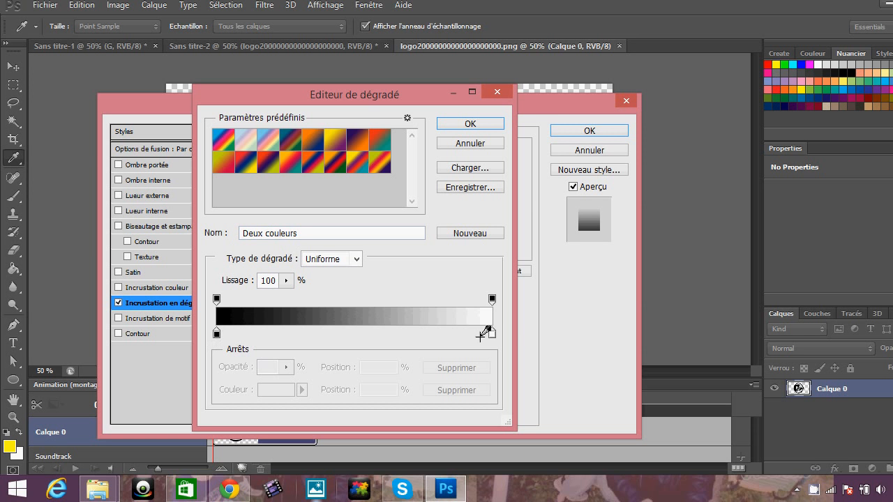
left_click(492, 333)
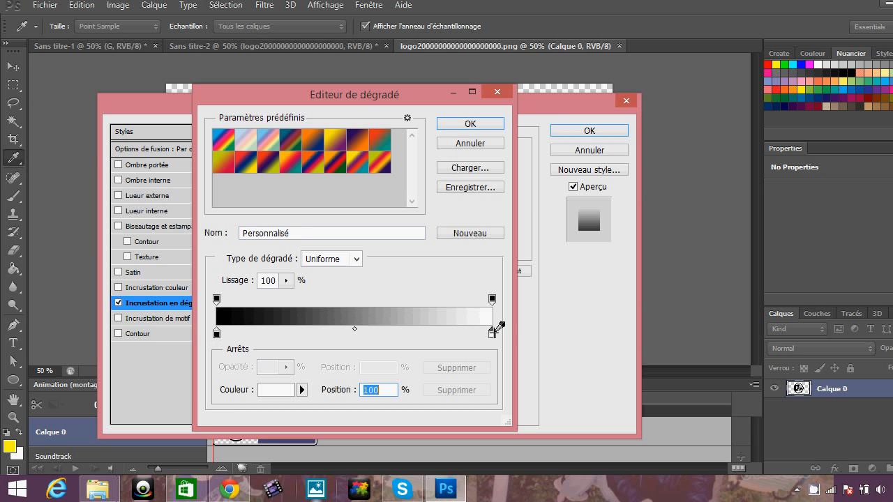
left_click(217, 332)
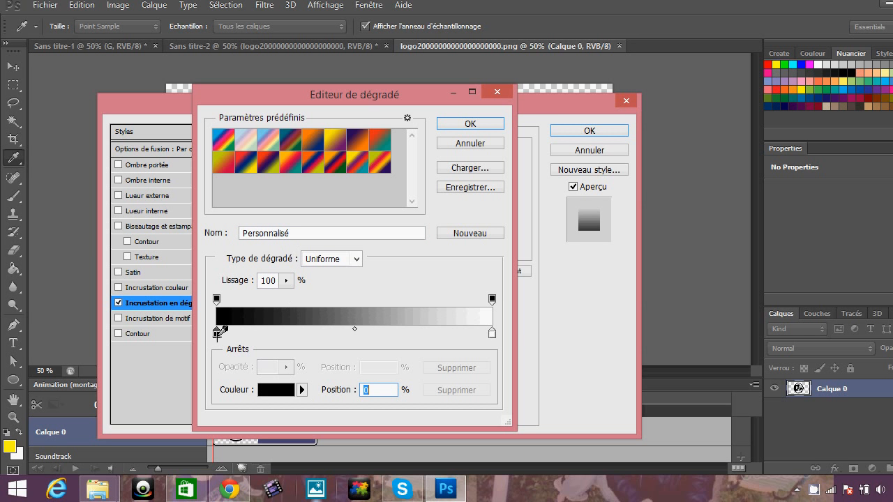
left_click(277, 389)
mouse_move(614, 285)
left_mouse_down()
mouse_move(617, 306)
mouse_move(620, 293)
left_mouse_up()
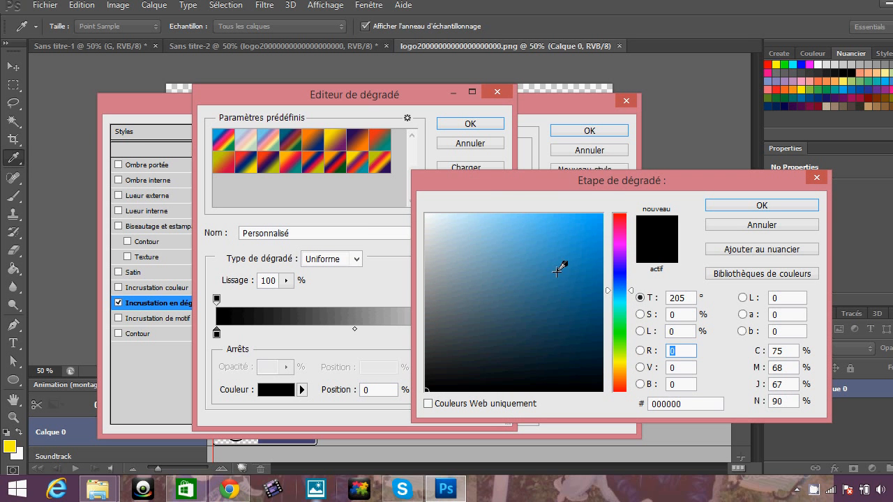
left_click_drag(564, 265, 646, 193)
left_click(758, 204)
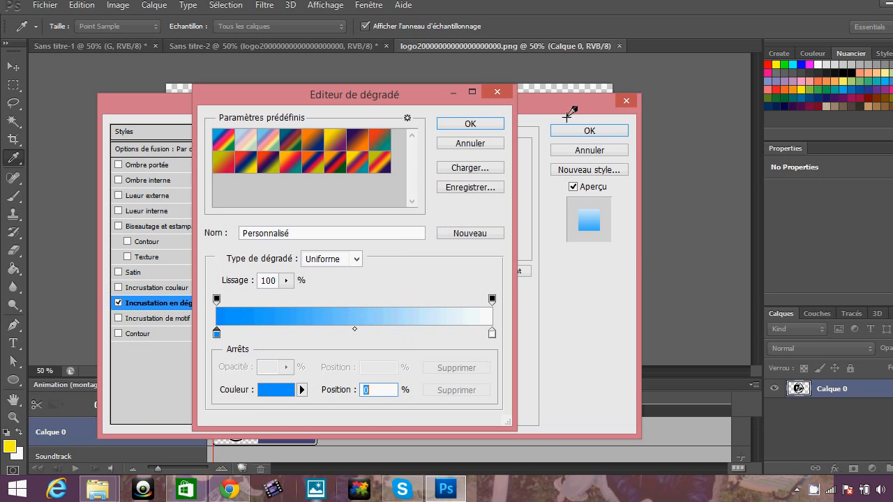
left_click(492, 333)
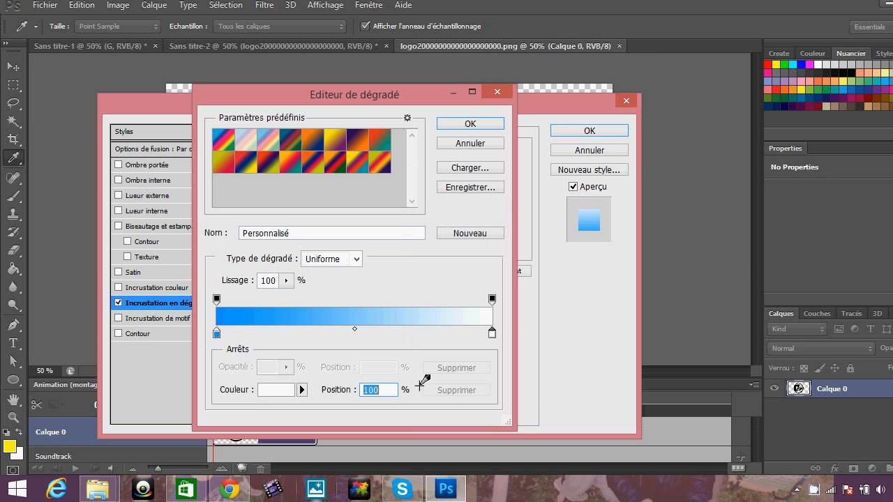
left_click(292, 388)
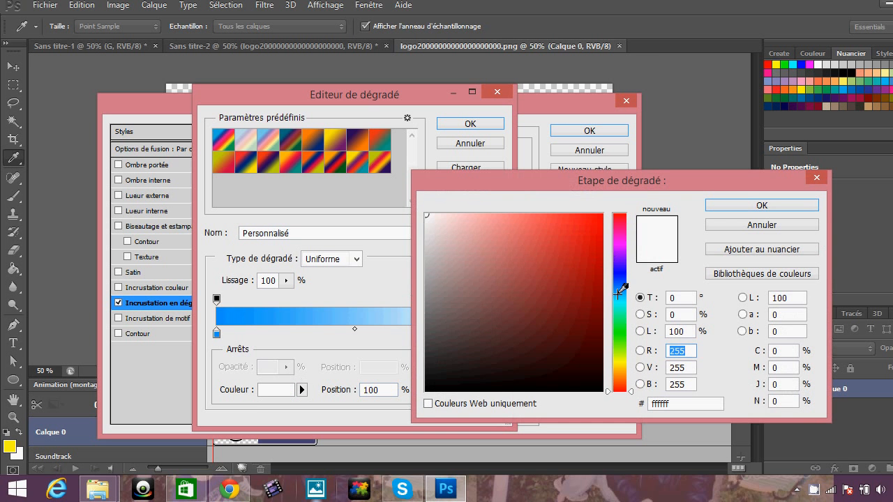
left_click(619, 294)
left_click_drag(568, 286, 666, 182)
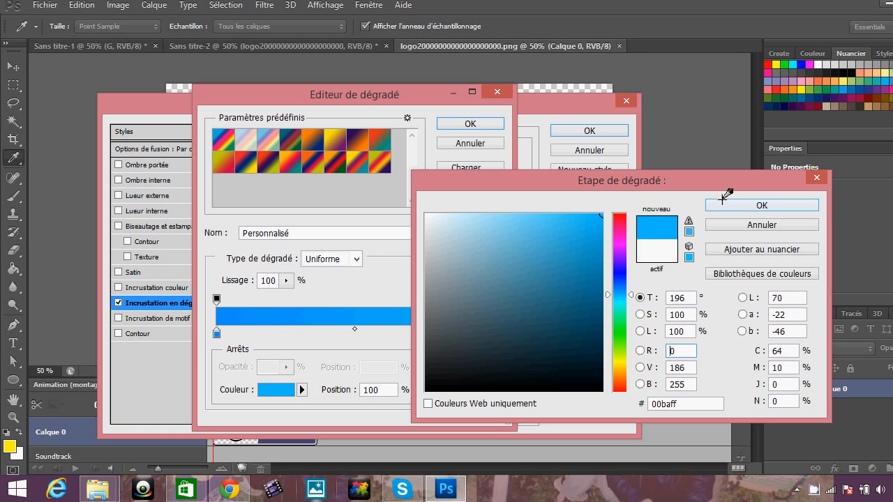
left_click(762, 203)
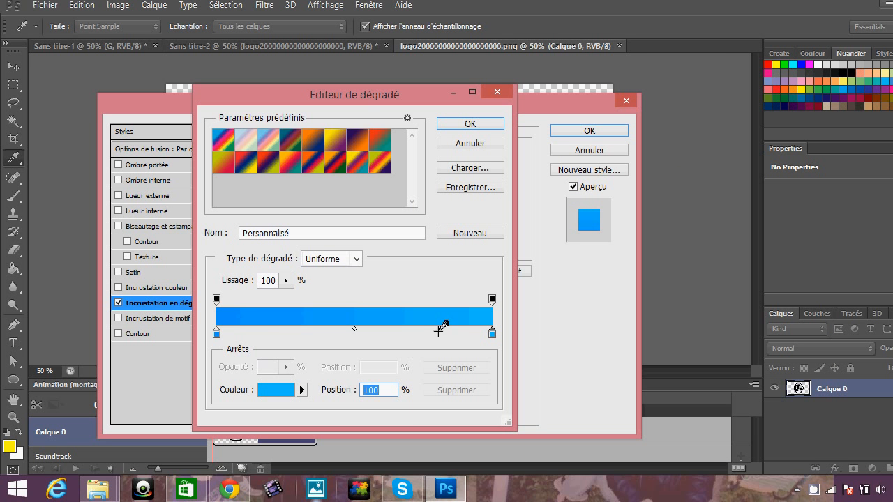
left_click(502, 92)
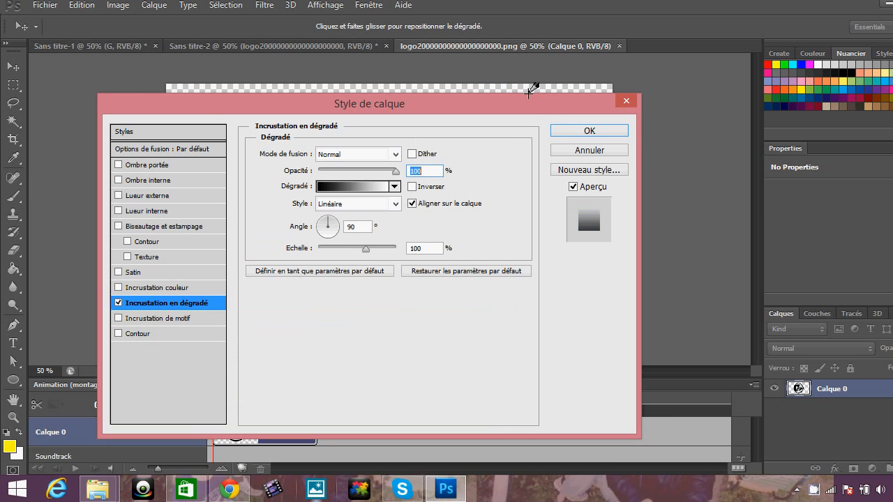
- Edit the overlay gradient and set its starting colour stop at 0% to bright blue 0084ff
left_click_drag(335, 101, 788, 121)
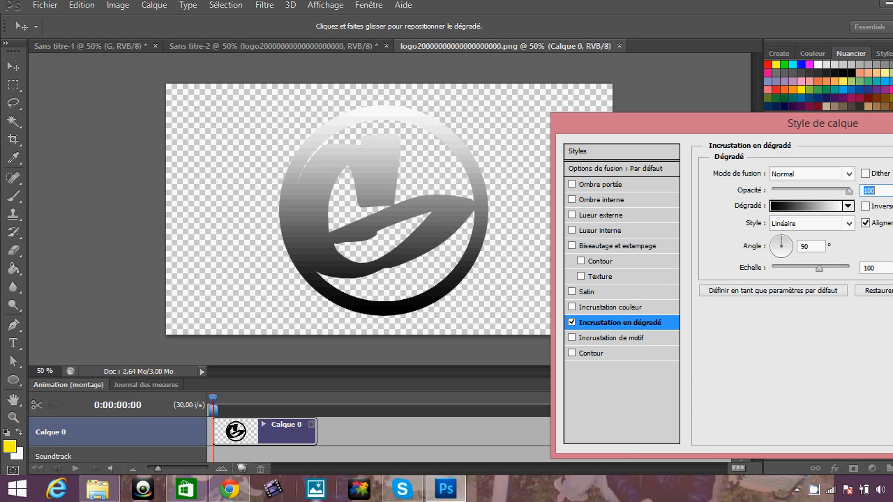
left_click(842, 207)
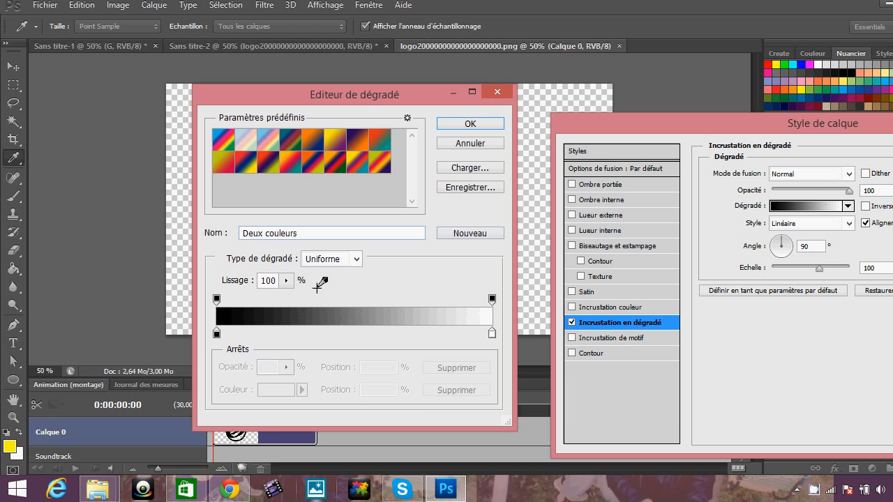
left_click(216, 334)
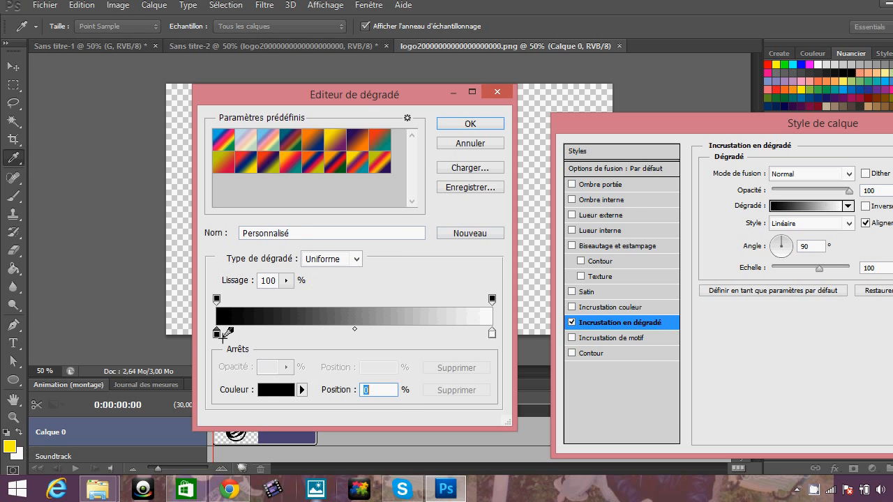
left_click(277, 388)
left_click_drag(618, 307, 620, 288)
left_click(602, 216)
left_click(743, 203)
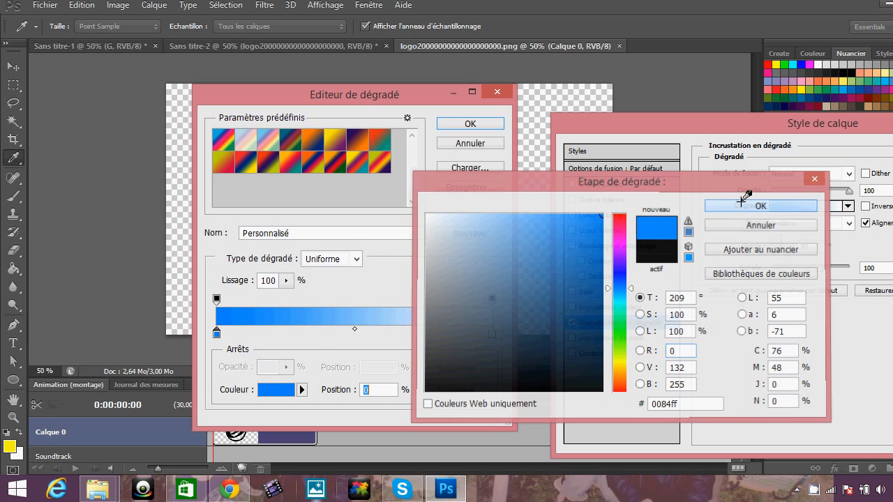
- Set the gradient's end colour stop at 100% to deep blue 004eff and accept the gradient
left_click_drag(423, 90, 226, 77)
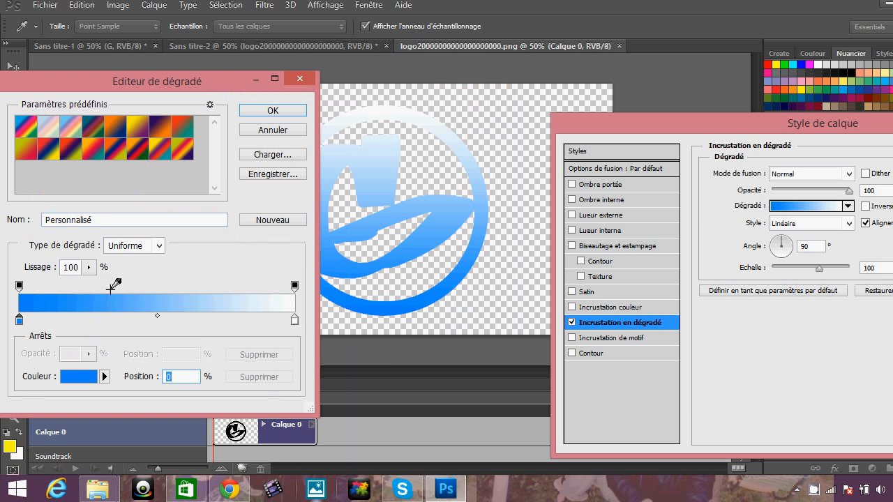
left_click(294, 319)
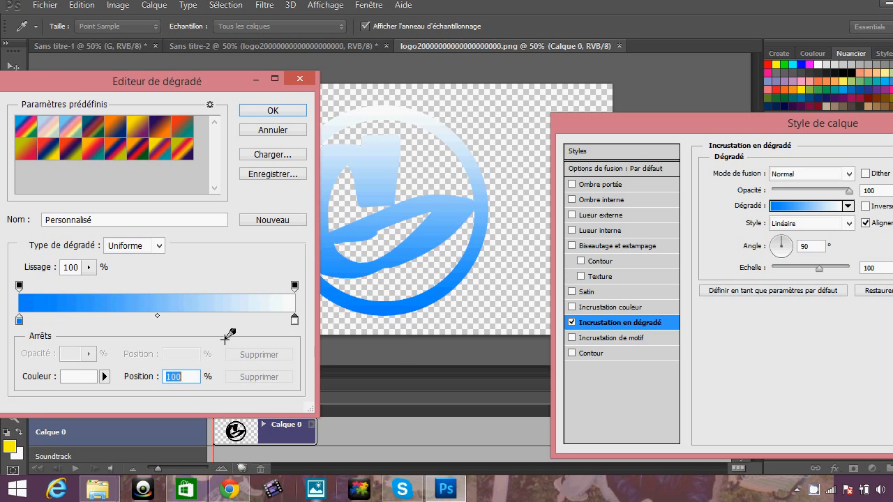
left_click(76, 376)
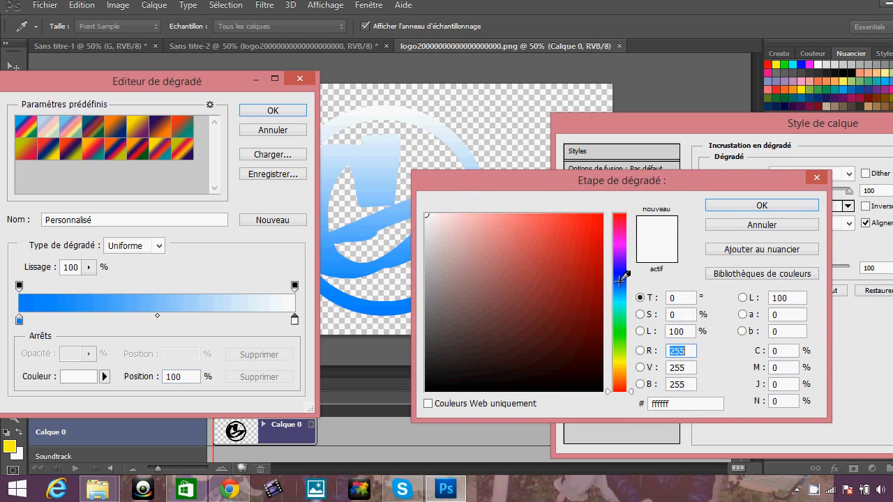
left_click(620, 282)
left_click_drag(569, 277, 645, 193)
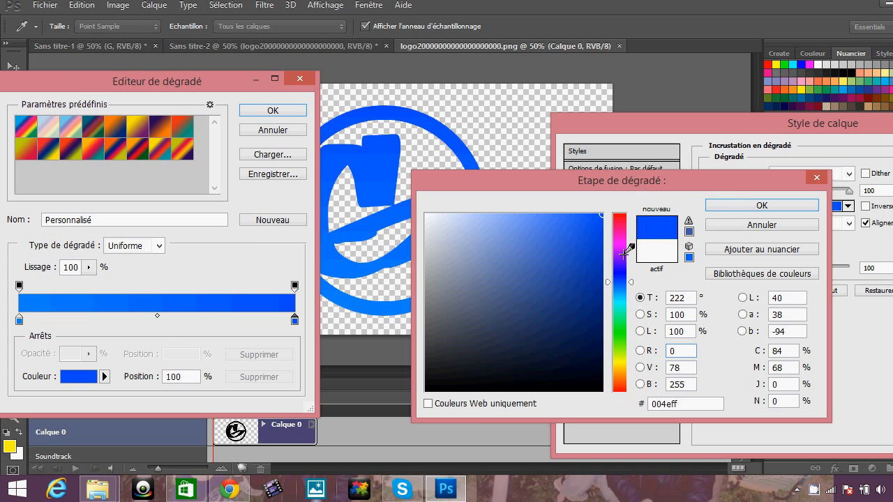
left_click(741, 203)
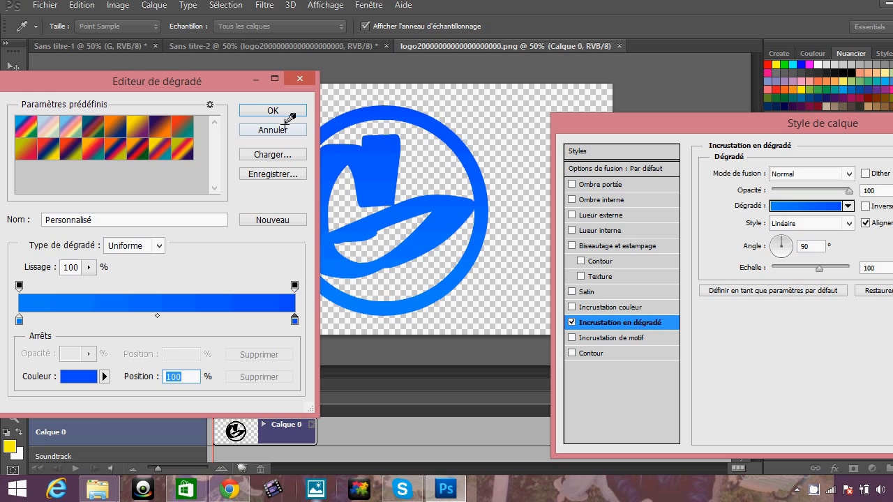
left_click(272, 110)
- Add a black outside stroke of 10 px to the logo layer and apply the layer style
left_click_drag(597, 116, 156, 92)
left_click(144, 322)
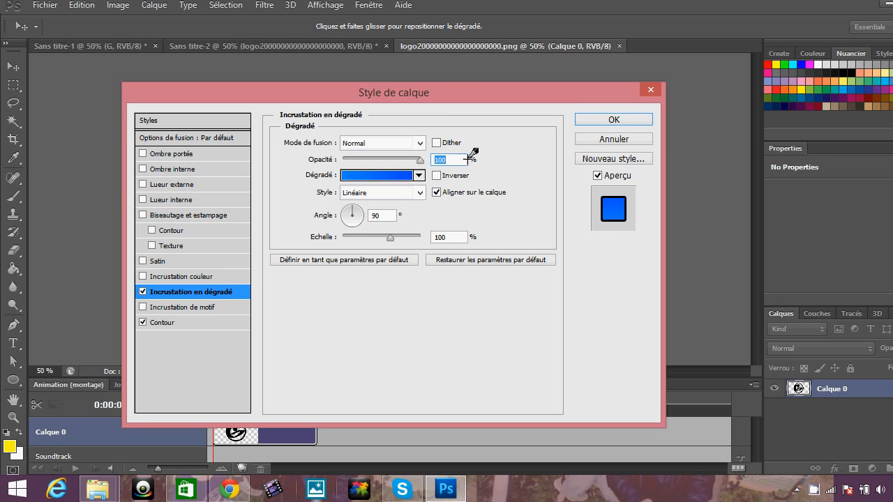
left_click(173, 319)
double_click(442, 142)
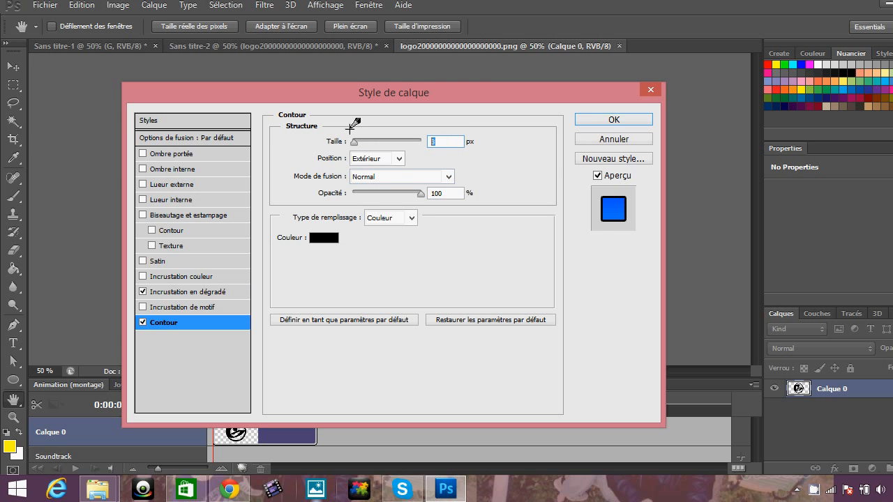
type("10")
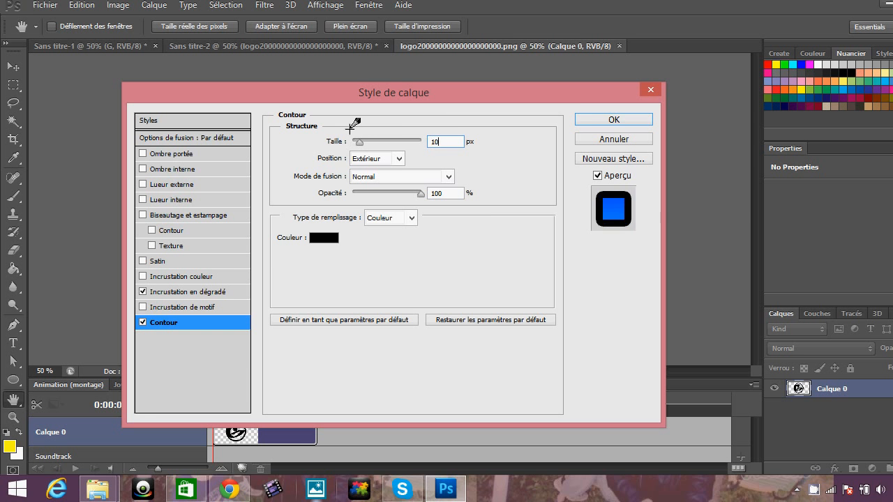
left_click(583, 118)
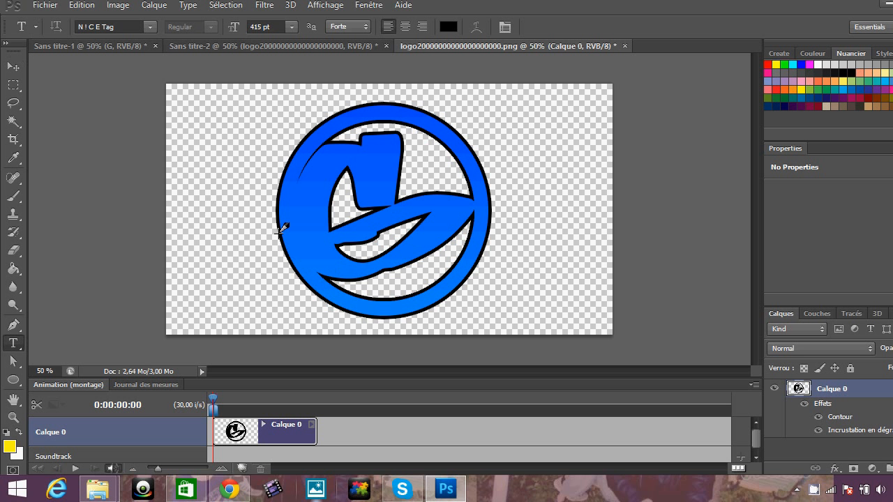
- Create a paragraph text box over the lower part of the logo and enter the text ggg
left_click_drag(258, 232, 512, 308)
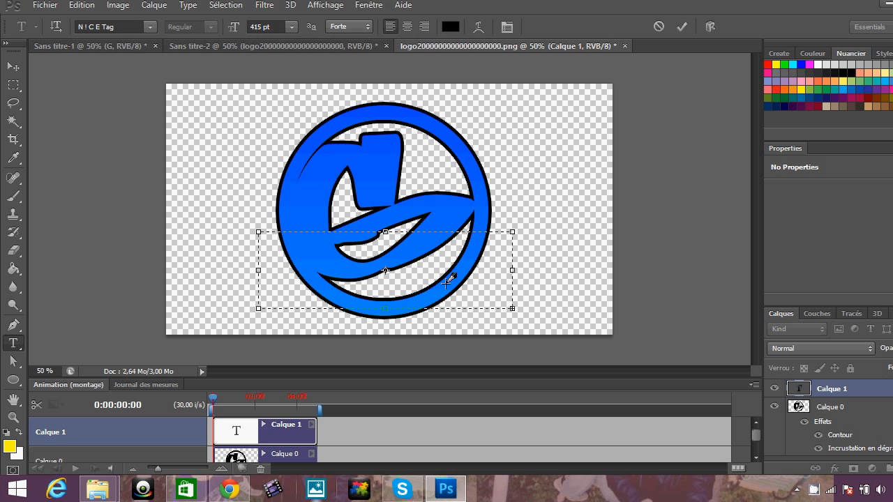
left_click_drag(514, 308, 497, 315)
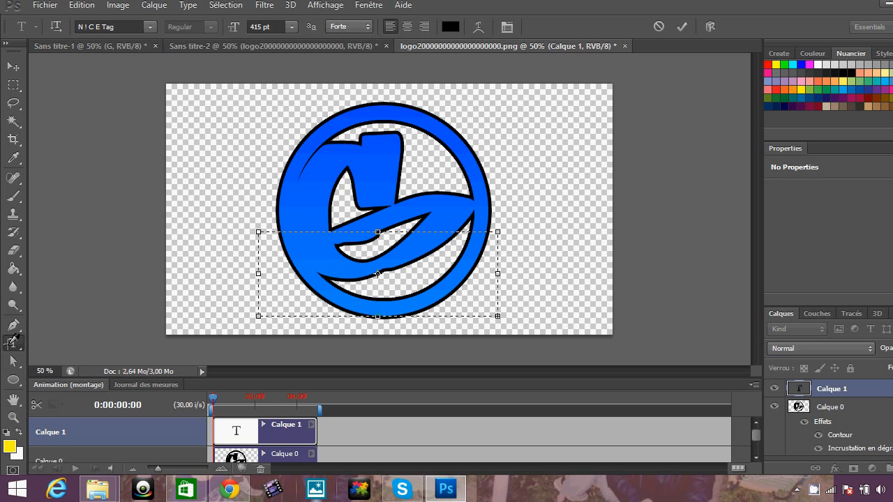
left_click(13, 340)
left_click(8, 345)
left_click_drag(500, 229, 470, 246)
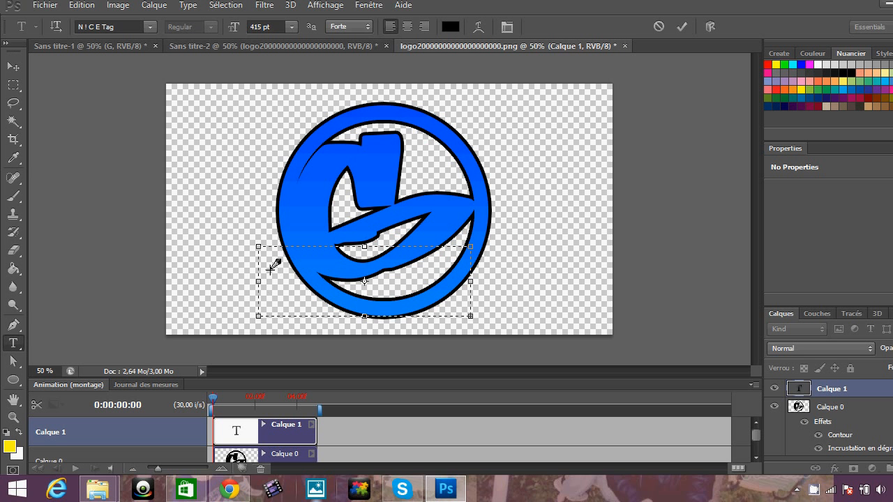
left_click(837, 388)
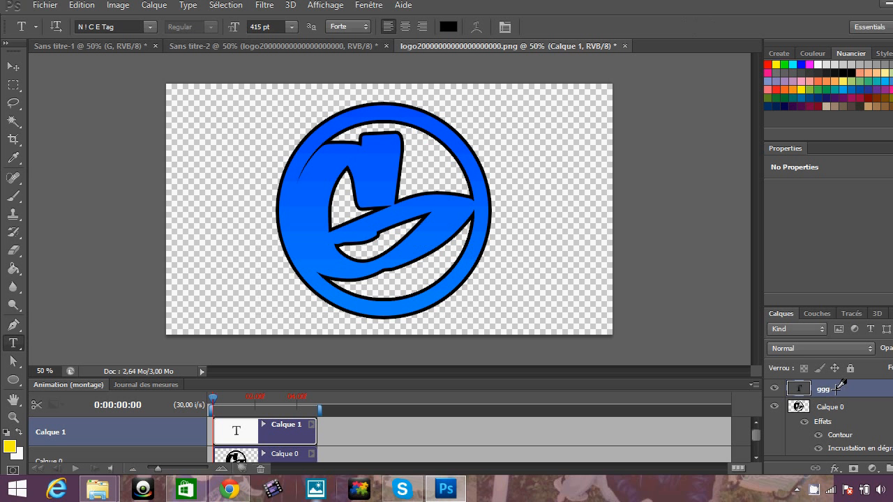
- Add a new point text line over the lower part of the logo reading gamer's
left_click(367, 244)
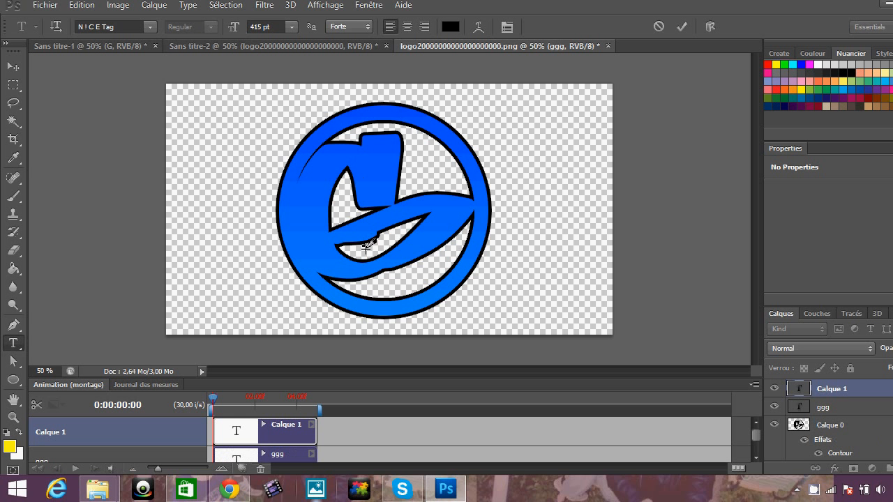
type("g")
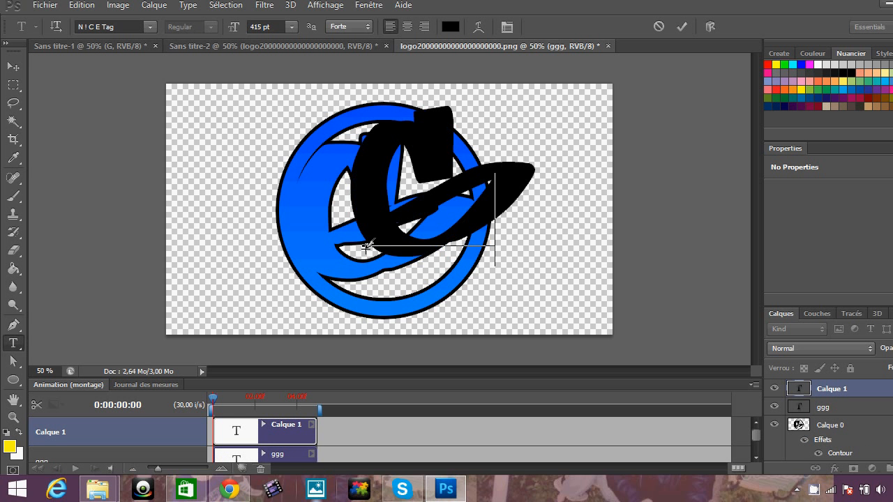
type("am")
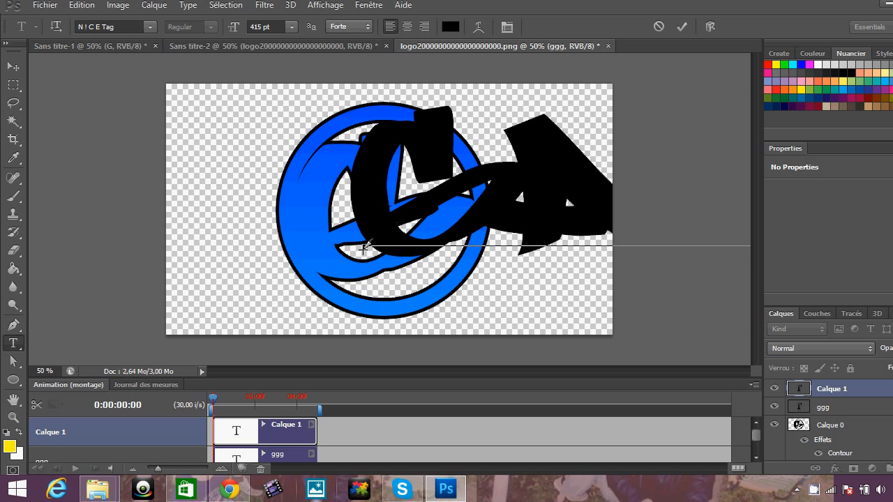
- Set the letters GAME of the new text to 110 pt in the ObelixPro font
double_click(259, 27)
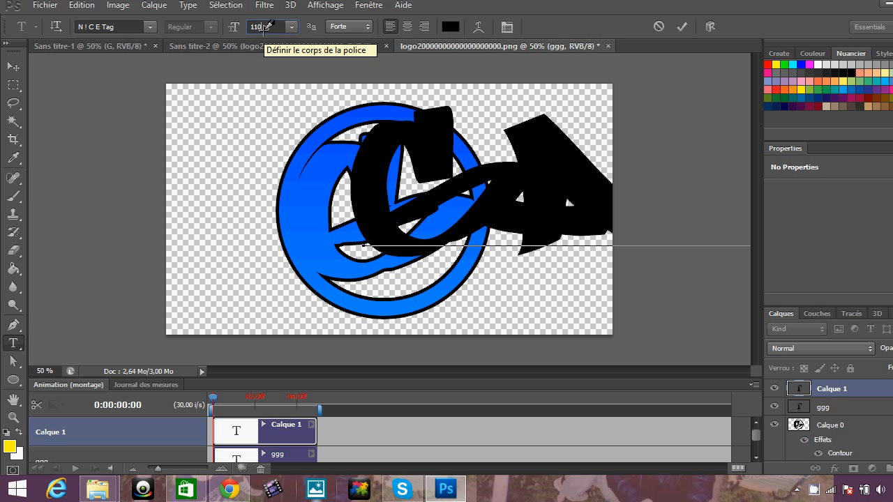
key("Return")
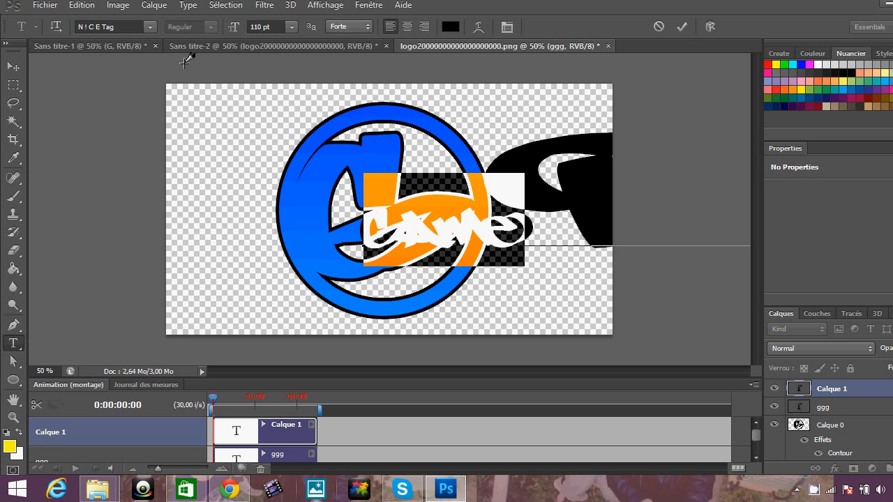
left_click(150, 27)
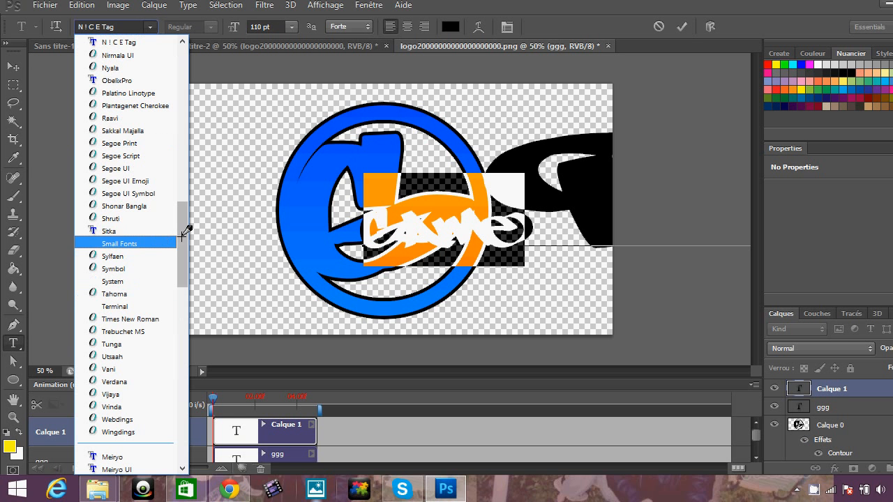
left_click(150, 80)
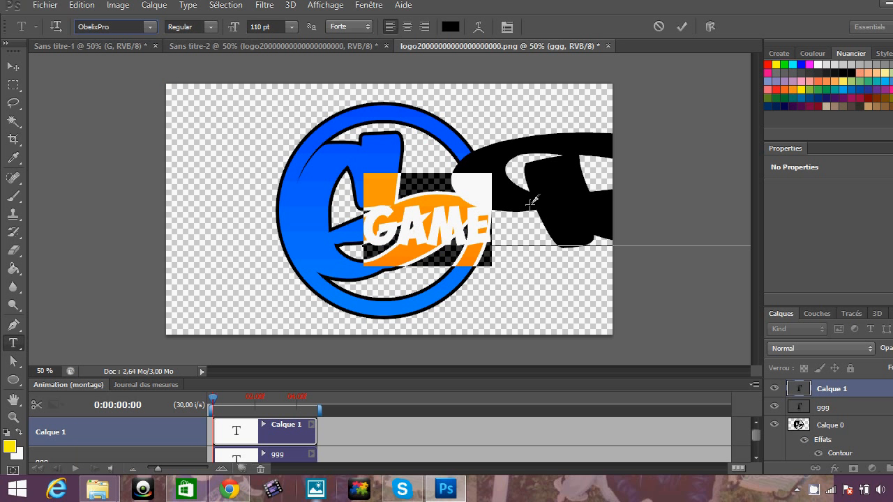
- Set the whole gamer's text, including the oversized last letters, to 110 pt and commit it
left_click_drag(488, 207, 670, 229)
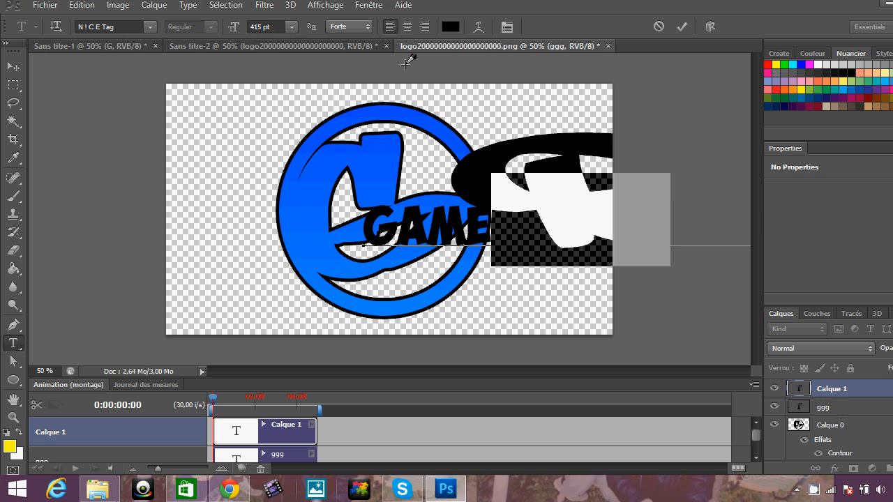
left_click_drag(263, 26, 230, 35)
type("10")
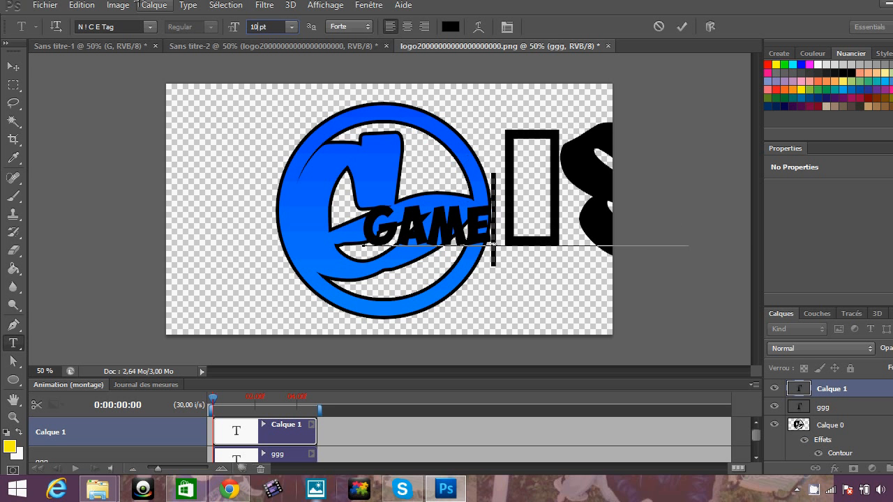
key("BackSpace")
type("10")
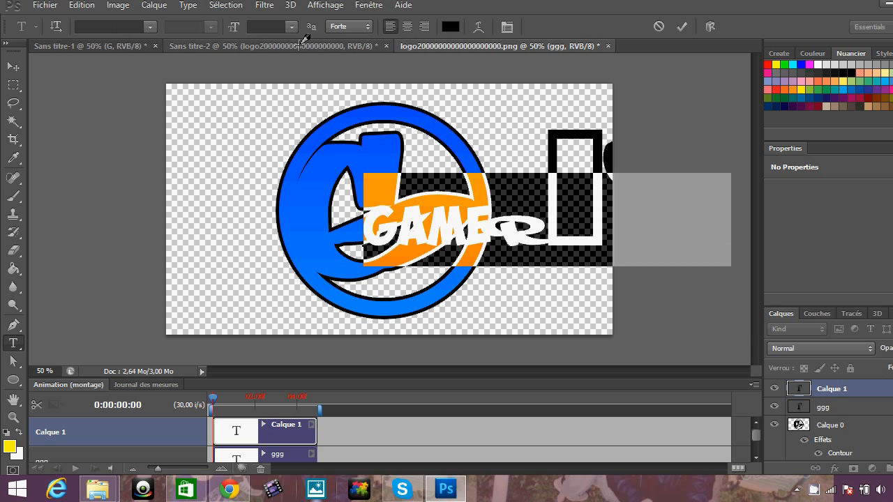
left_click(261, 27)
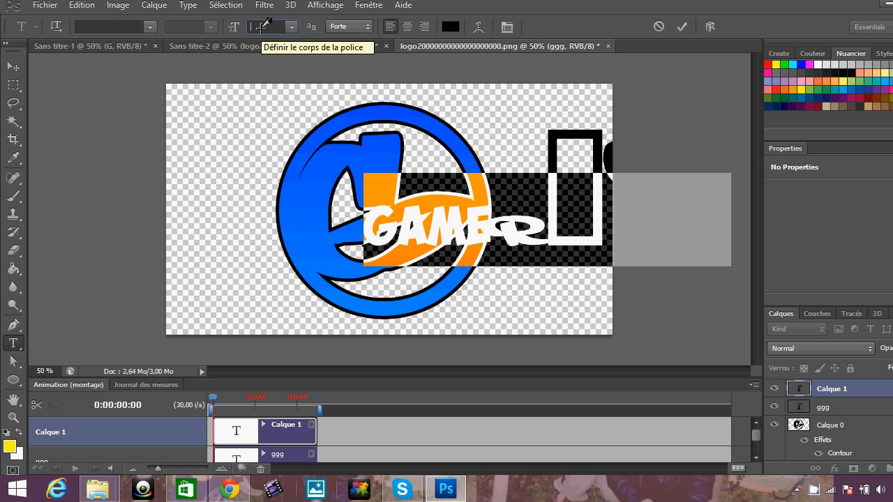
type("110")
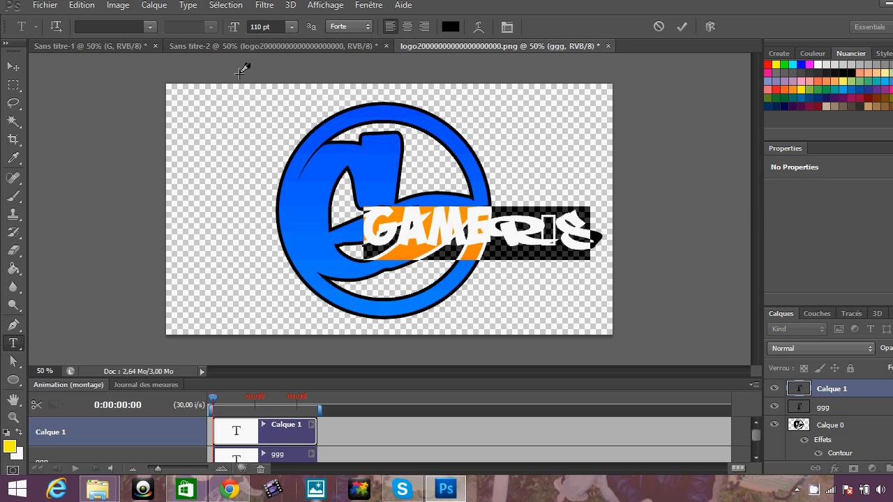
left_click(688, 24)
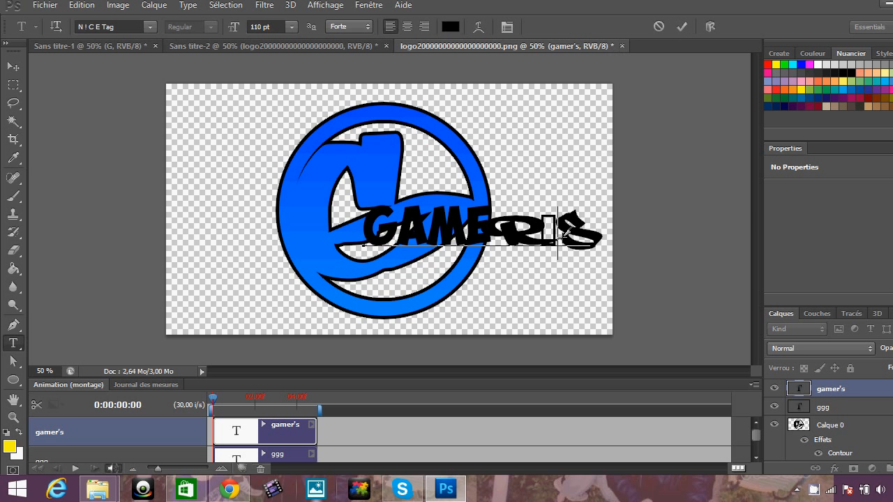
- Delete the mismatched letters after GAME from the text line
left_click_drag(558, 233, 511, 236)
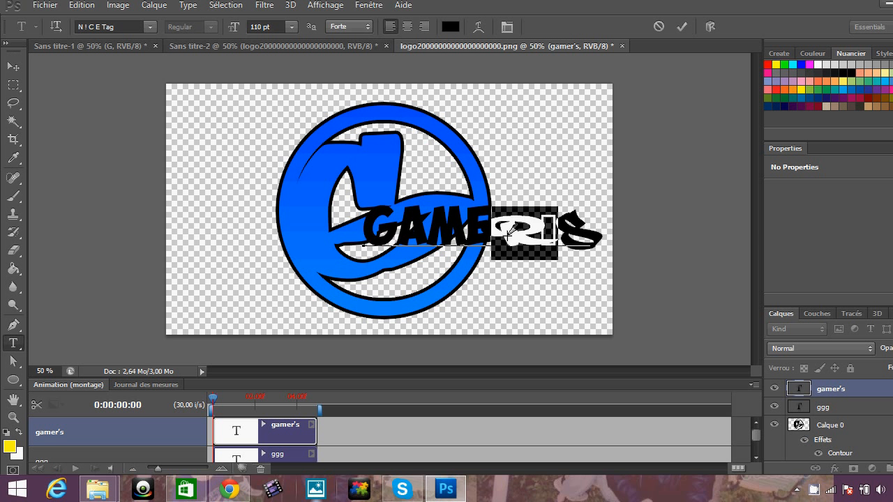
key("BackSpace")
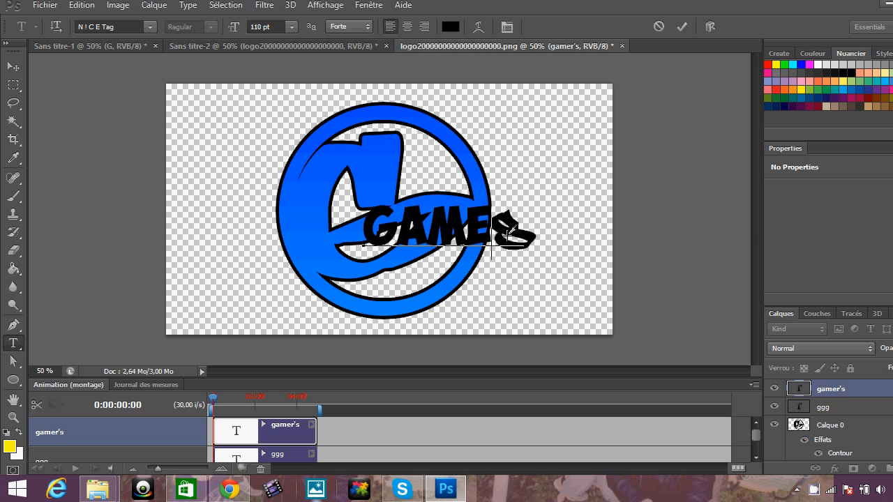
left_click_drag(539, 233, 493, 233)
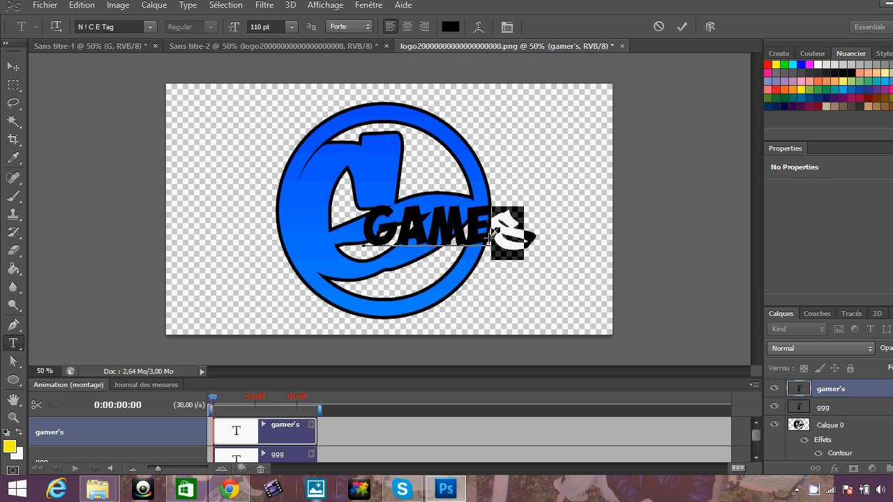
key("BackSpace")
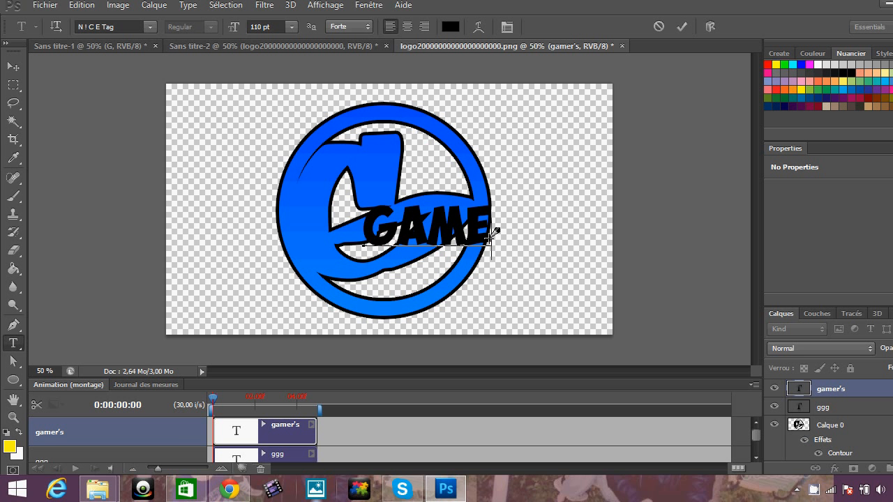
- Clear the text back to its first letter and retype it as GAMER'S in ObelixPro at 110 pt
type("R")
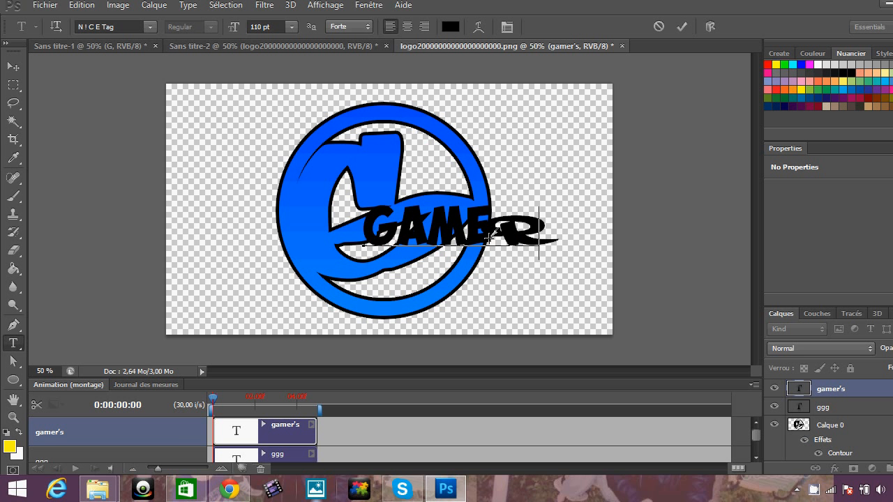
key("BackSpace")
key("BackSpace")
key("BackSpace")
key("BackSpace")
key("BackSpace")
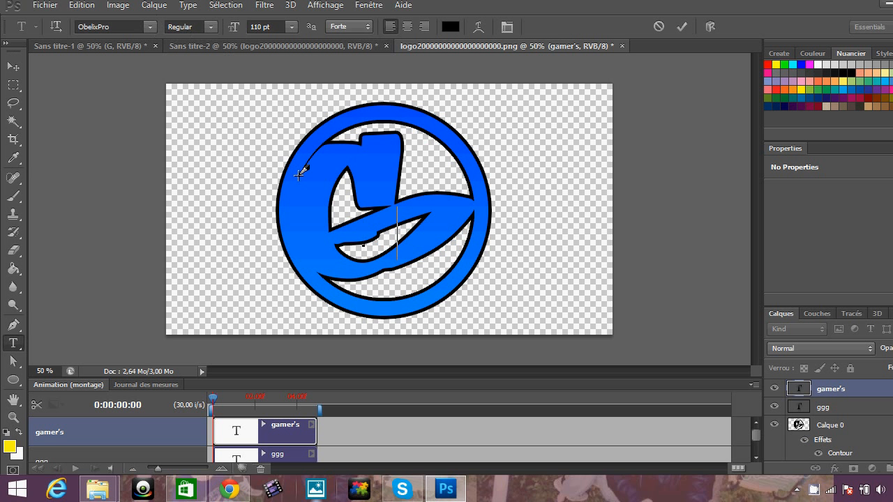
type("GAMER")
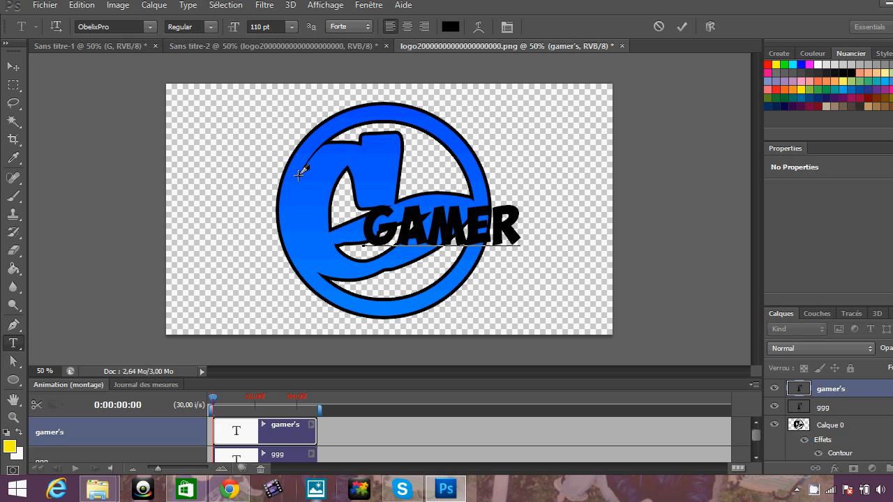
type("'S")
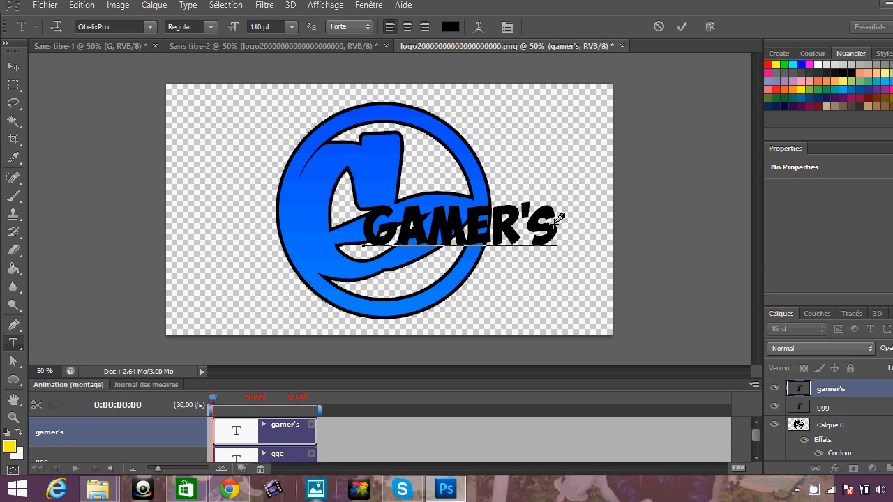
- Move the GAMER'S text down across the lower part of the circle and commit the text
left_click_drag(564, 230, 484, 272)
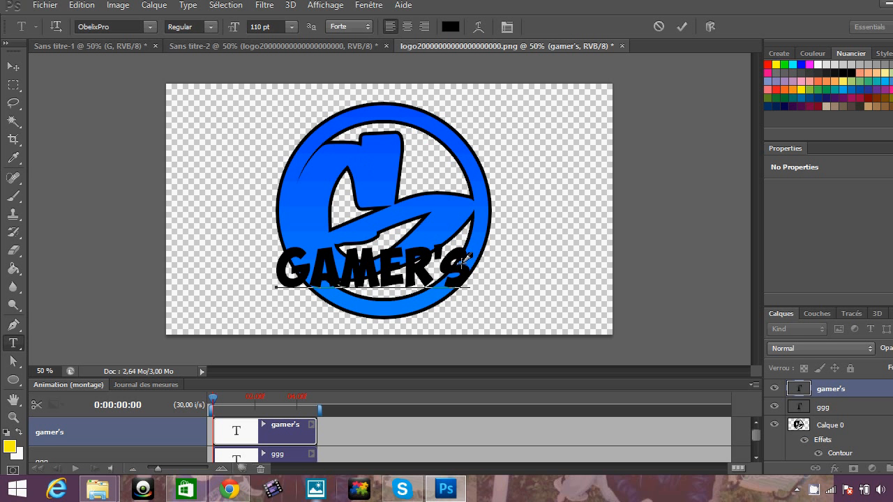
left_click_drag(497, 282, 437, 266)
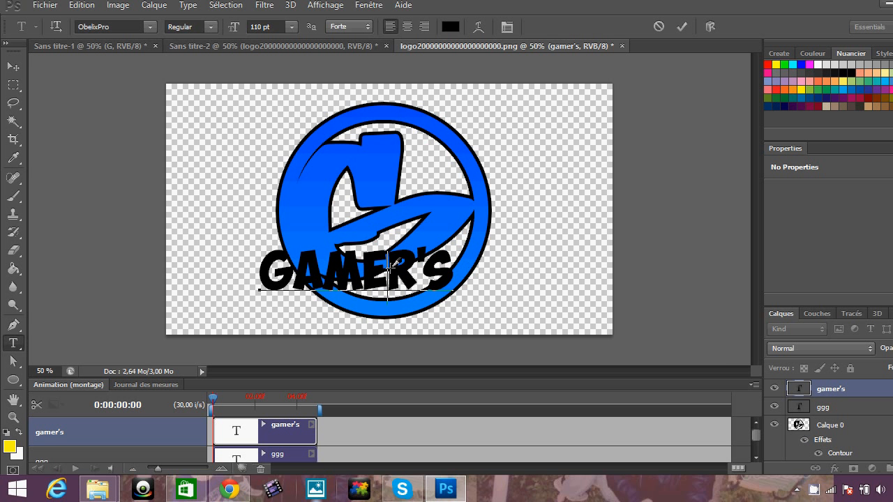
left_click(823, 387)
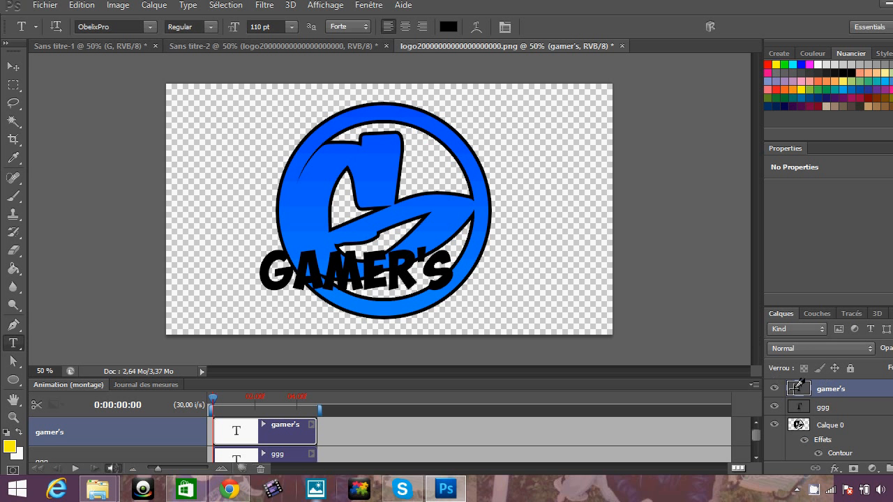
- Shift the GAMER'S text slightly right and down so its G lines up with the circle's left edge
left_click(279, 287)
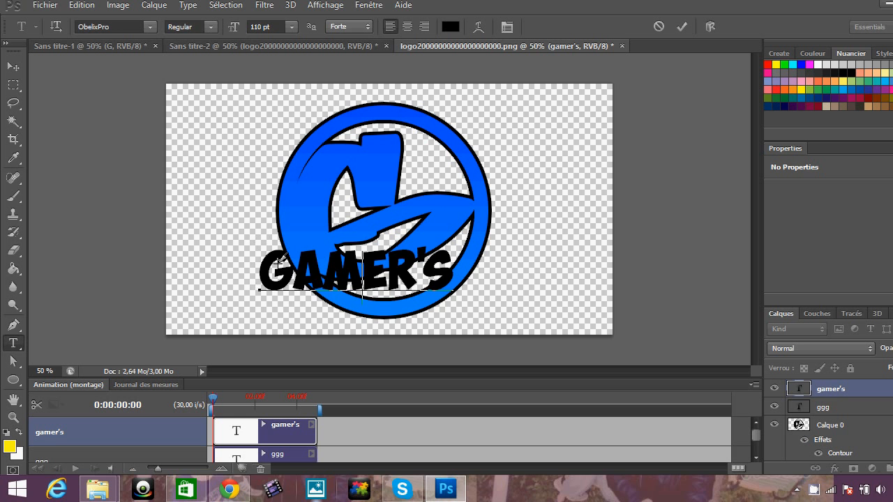
left_click_drag(275, 265, 509, 295)
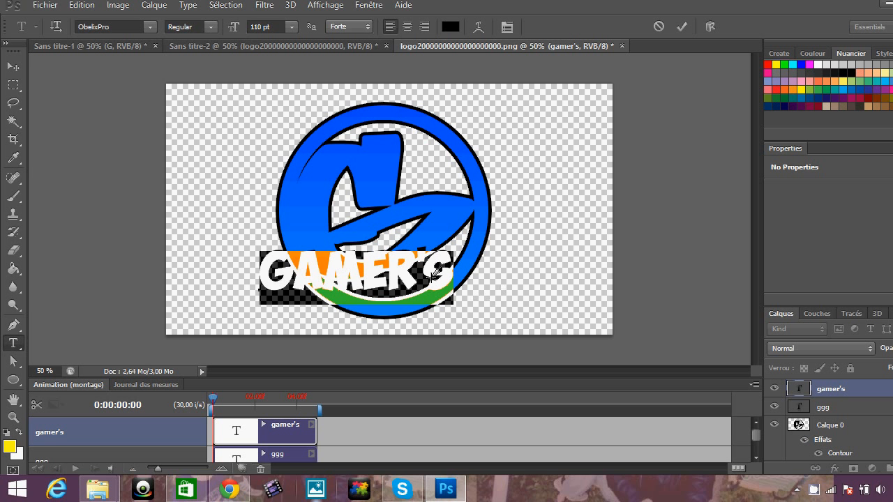
left_click(451, 248)
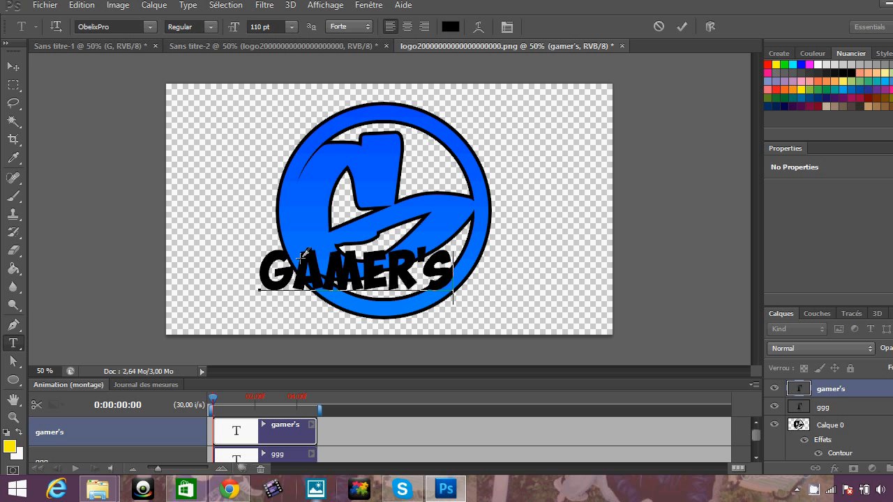
left_click_drag(266, 270, 285, 275)
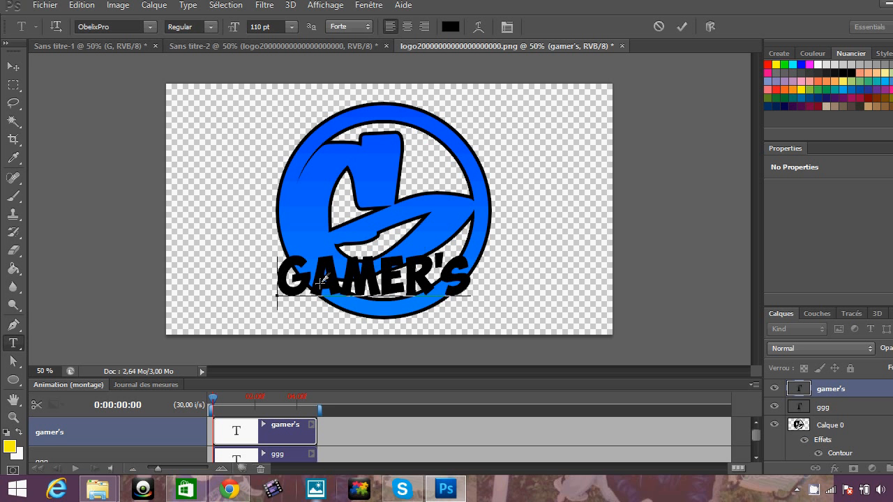
left_click_drag(476, 279, 286, 279)
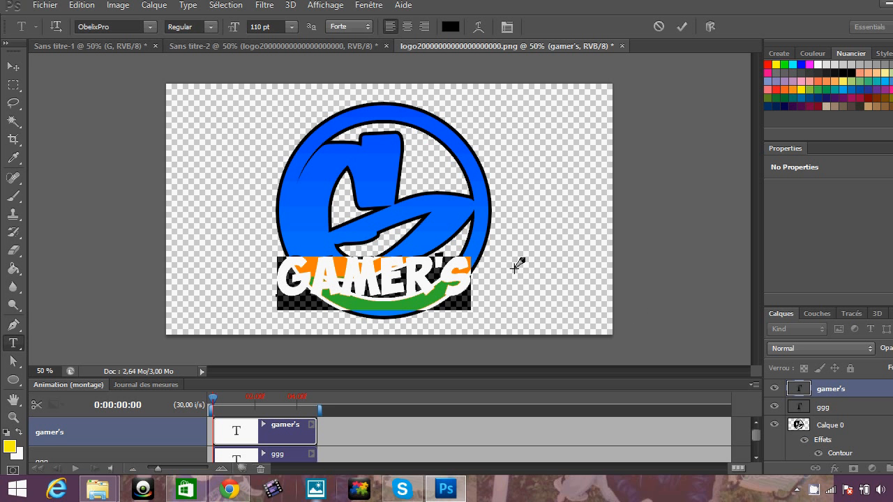
left_click(802, 388)
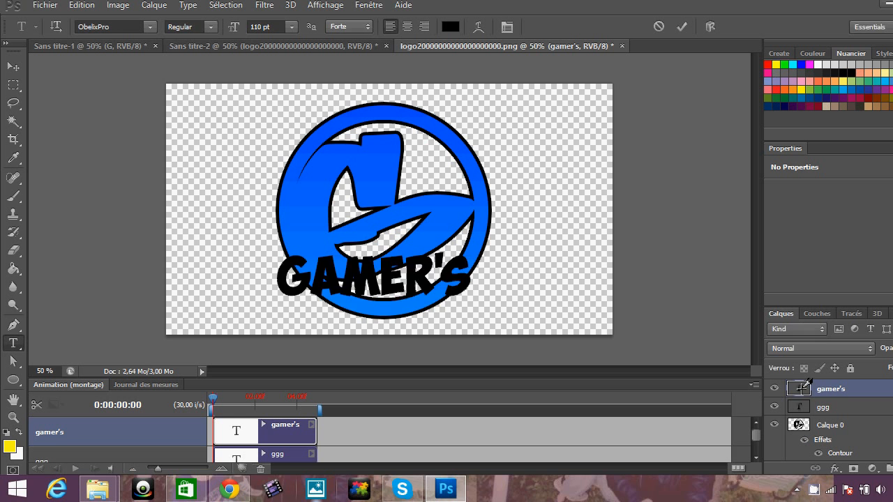
- Add a gradient overlay to the GAMER'S text layer, keeping the logo visible beside the layer style settings
double_click(802, 387)
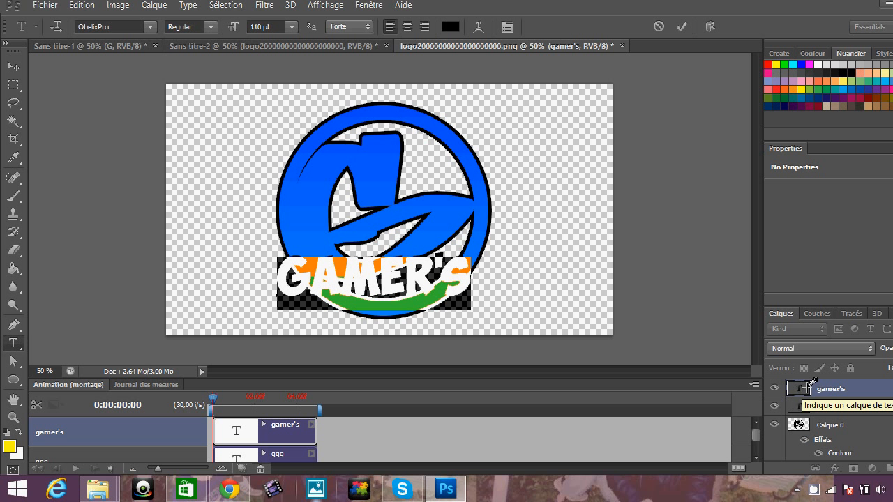
left_click(808, 388)
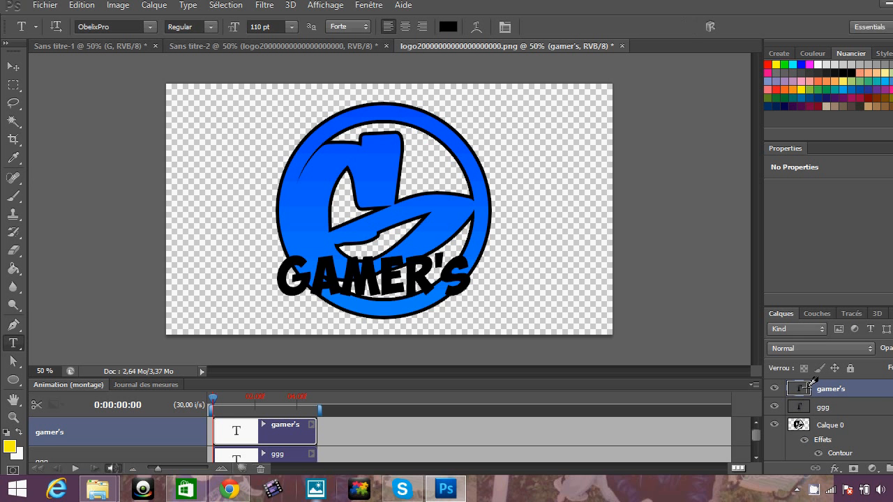
double_click(808, 388)
left_click(808, 388)
double_click(837, 389)
left_click(877, 390)
double_click(866, 389)
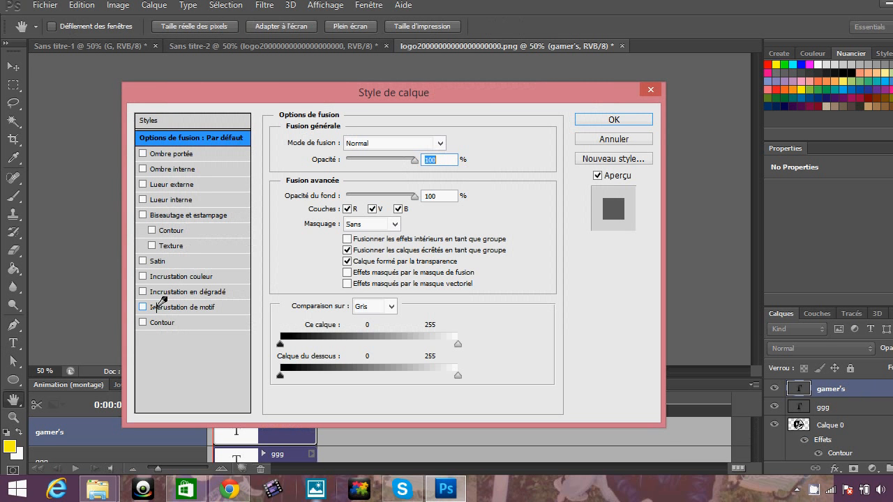
left_click(173, 292)
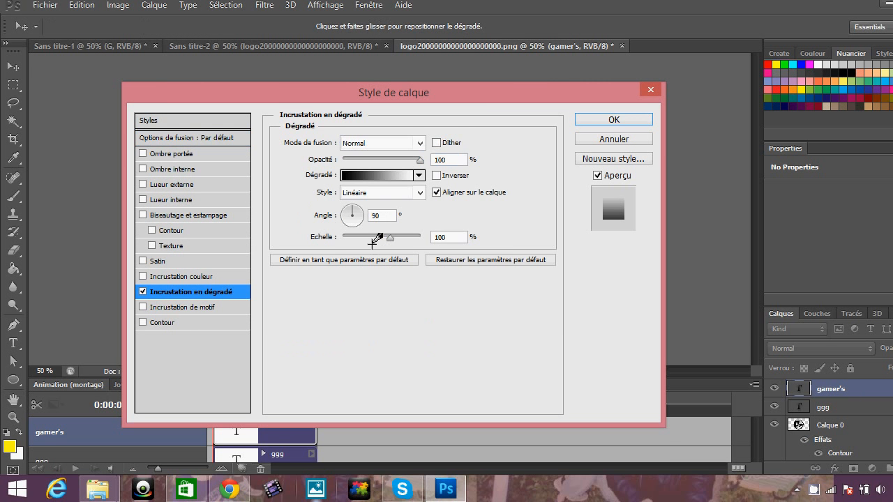
left_click_drag(476, 91, 838, 115)
- Change the black stop of the GAMER'S text gradient to light grey and accept the gradient
left_click(780, 199)
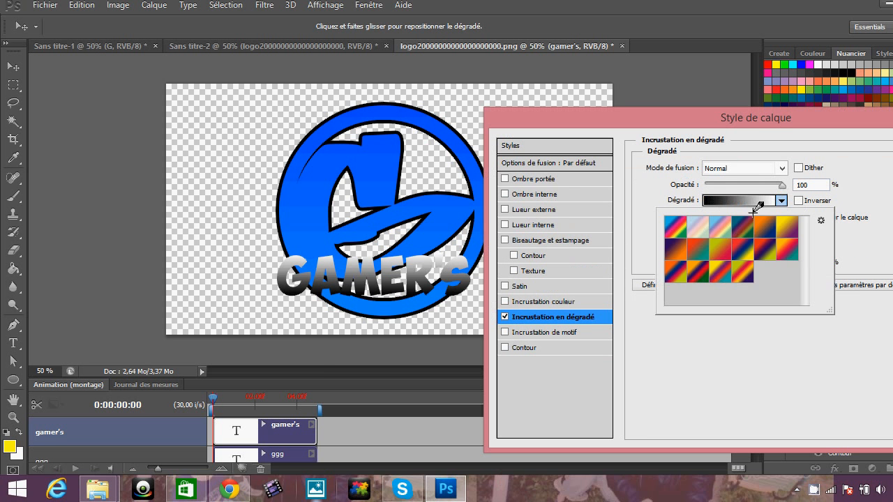
left_click(732, 199)
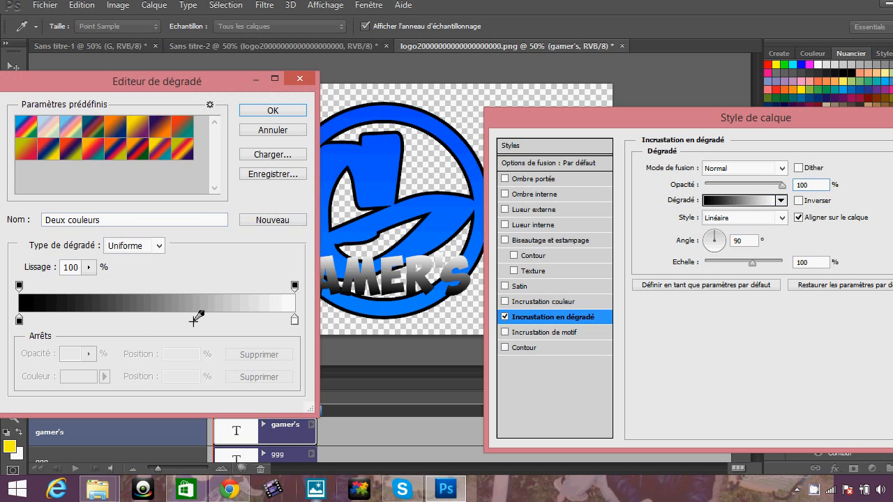
left_click(18, 320)
left_click(78, 376)
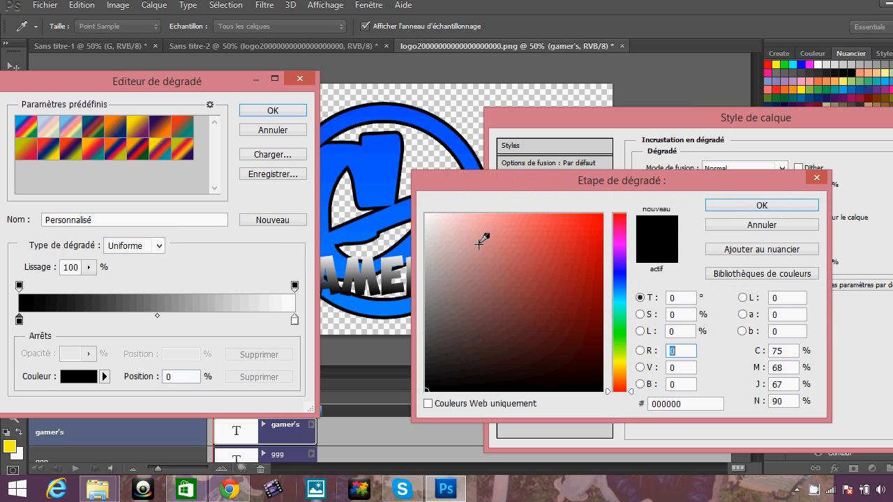
left_click(415, 265)
left_click(418, 267)
left_click(745, 205)
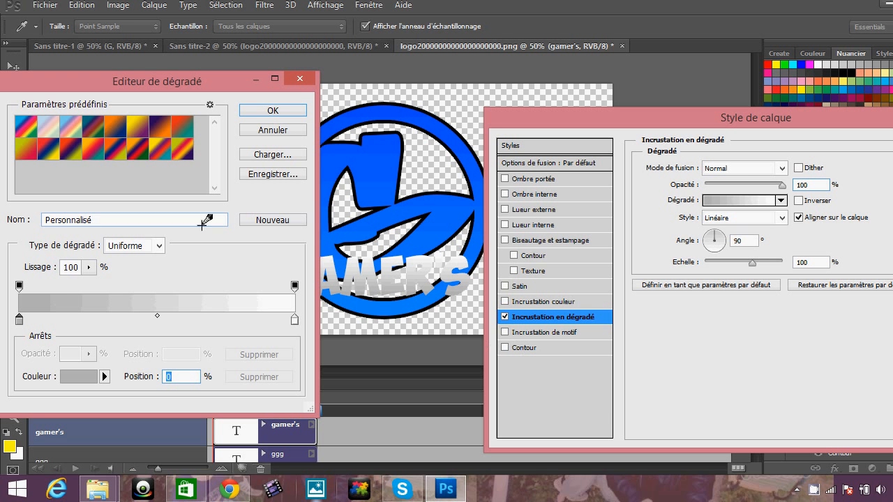
left_click(273, 110)
- Add a black 10 px outside stroke to the GAMER'S text and apply the layer style
left_click(504, 347)
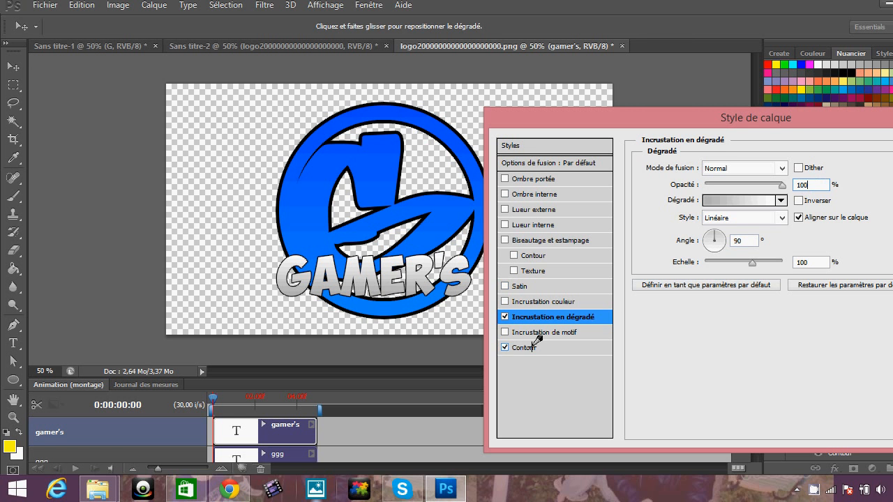
left_click(529, 347)
left_click(809, 165)
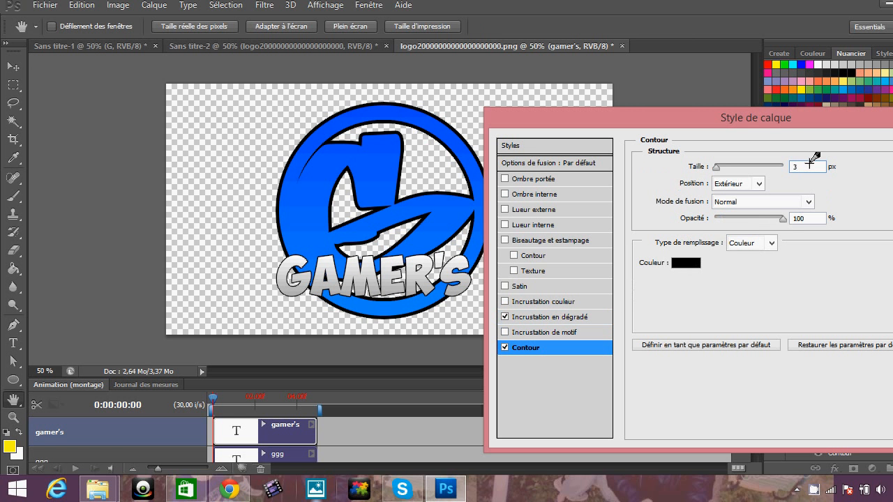
type("10")
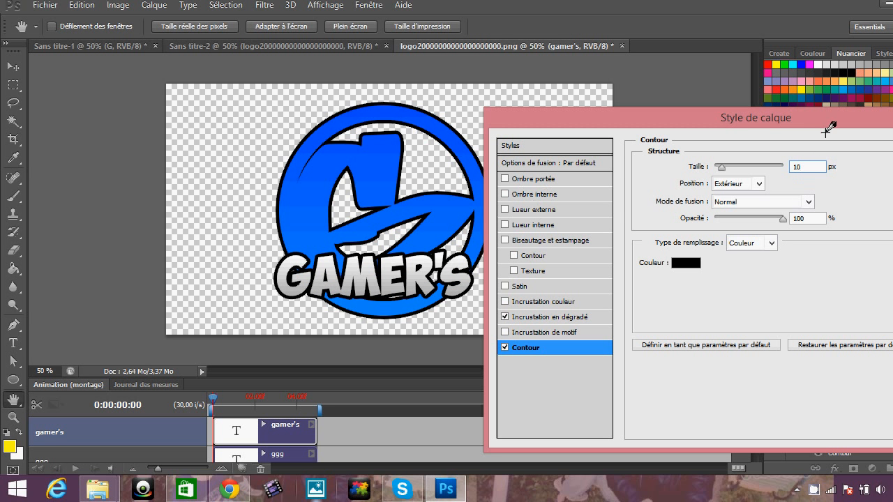
left_click_drag(759, 119, 476, 128)
left_click(693, 152)
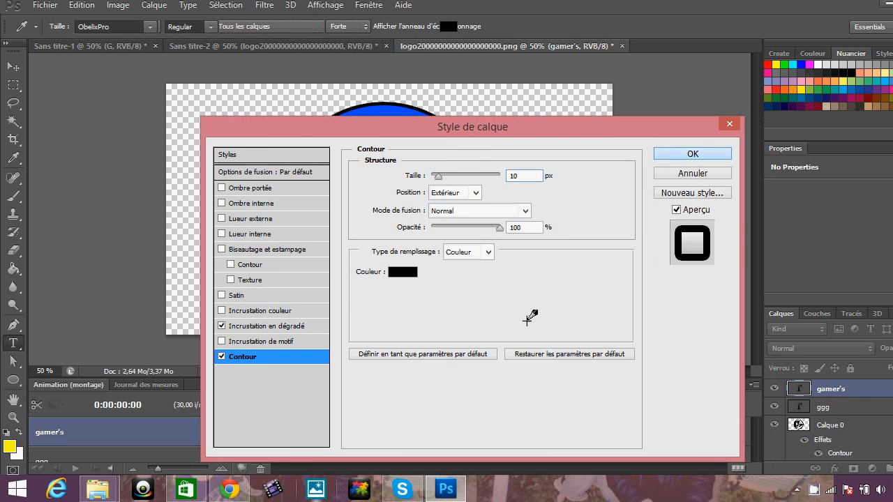
- Draw a black rectangle shape about 1288 × 720 px covering the whole canvas
left_click(342, 290)
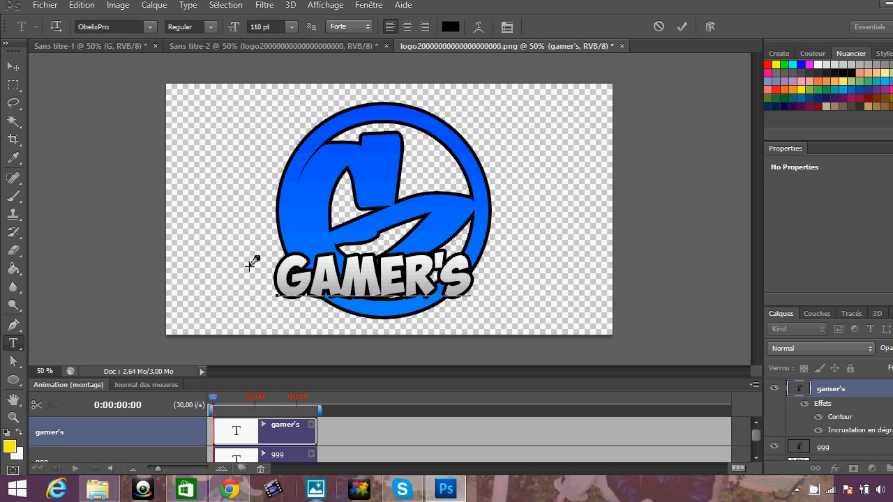
left_click(15, 377)
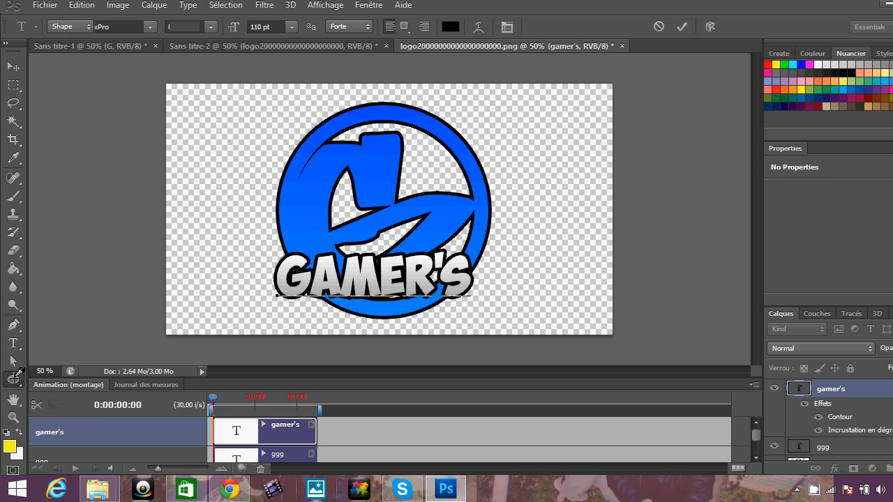
left_click(16, 377)
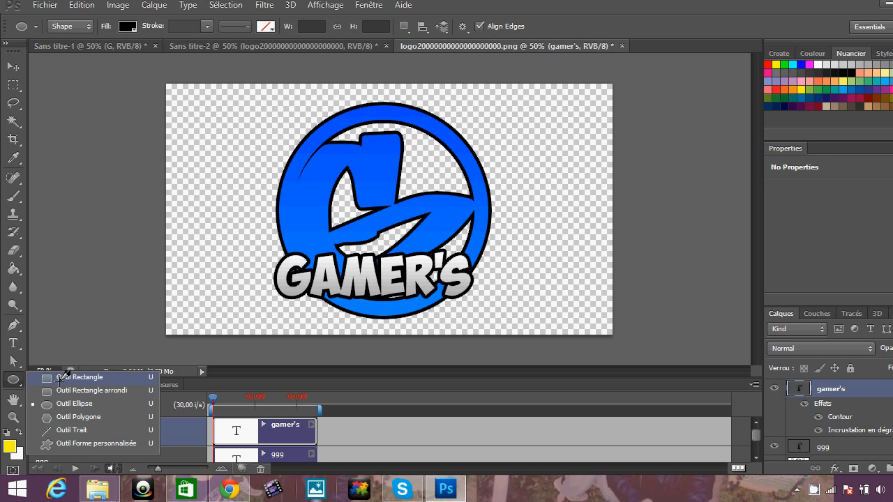
left_click(62, 377)
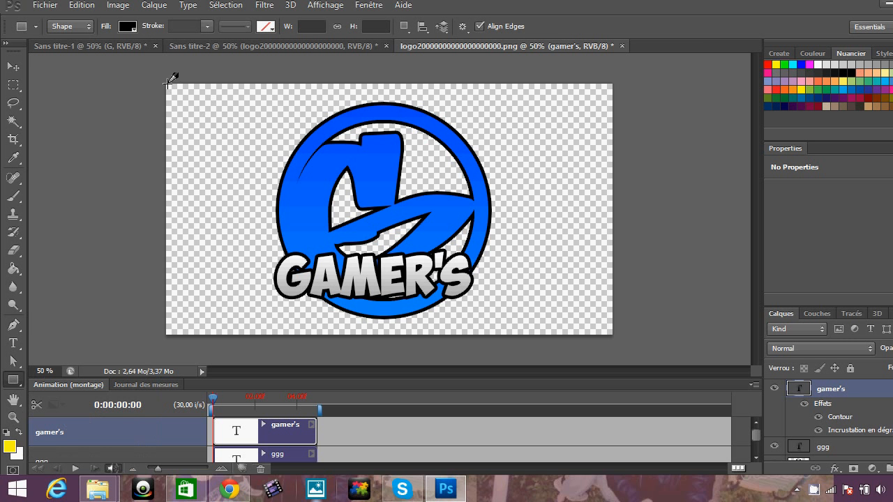
left_click_drag(165, 83, 613, 332)
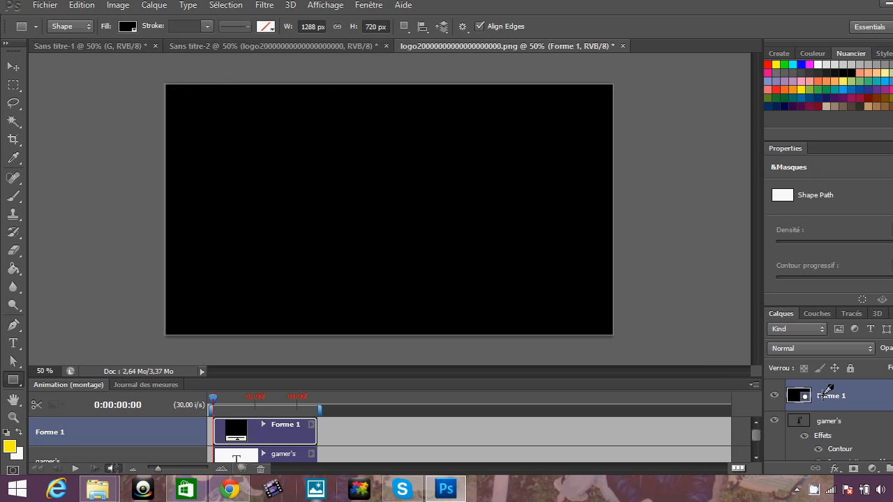
- Move the black rectangle layer to the bottom of the layer stack, behind the logo and text
left_click_drag(834, 397, 841, 458)
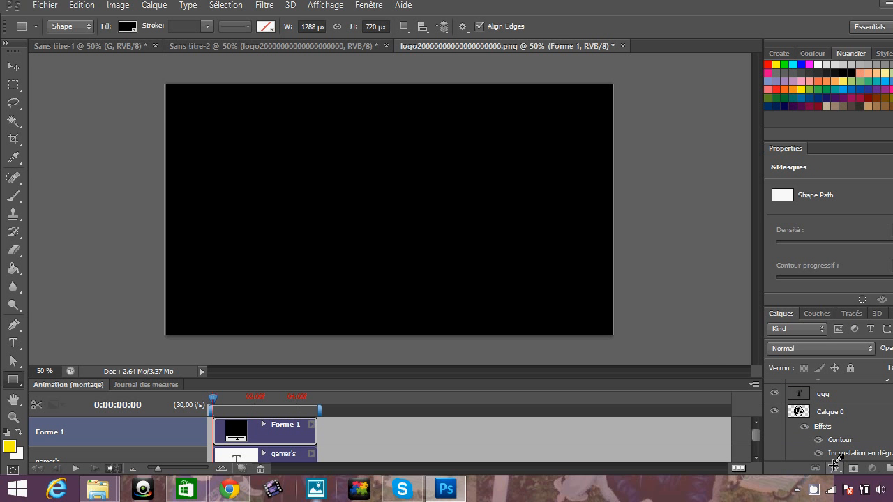
scroll(829, 421, "up", 3)
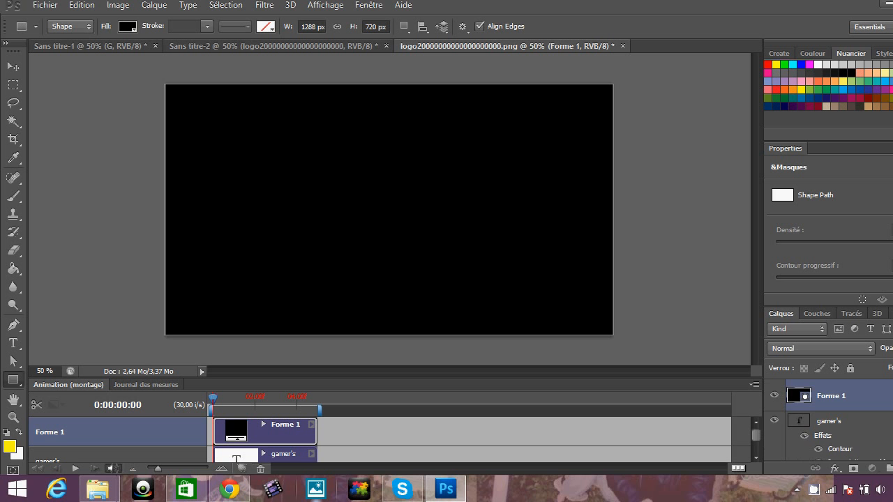
left_click_drag(863, 396, 864, 453)
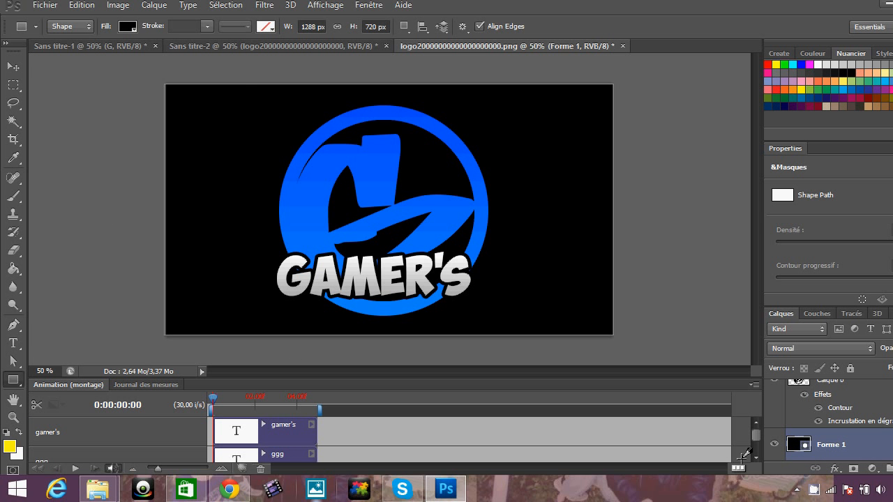
- Add a linear gradient overlay to the background rectangle layer
double_click(832, 444)
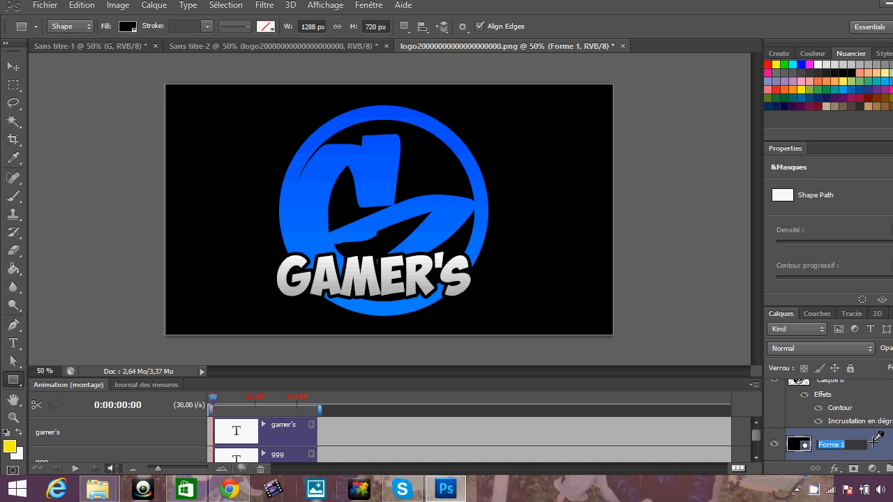
left_click(877, 438)
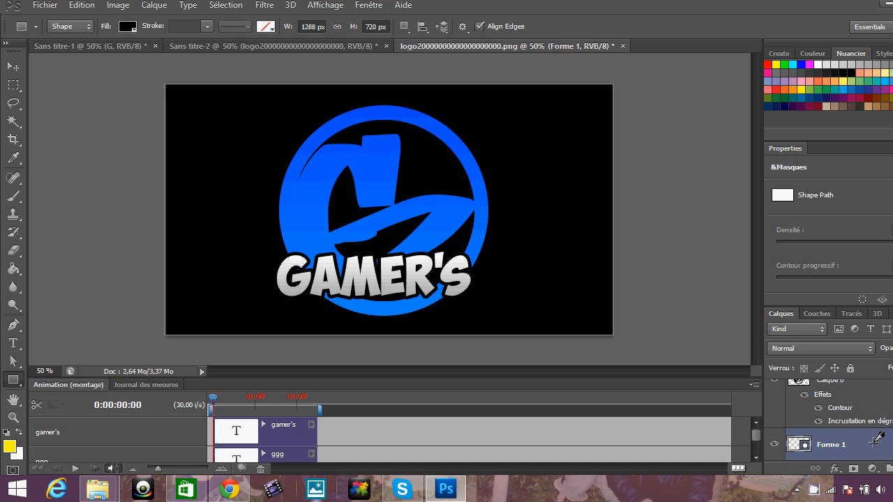
double_click(877, 438)
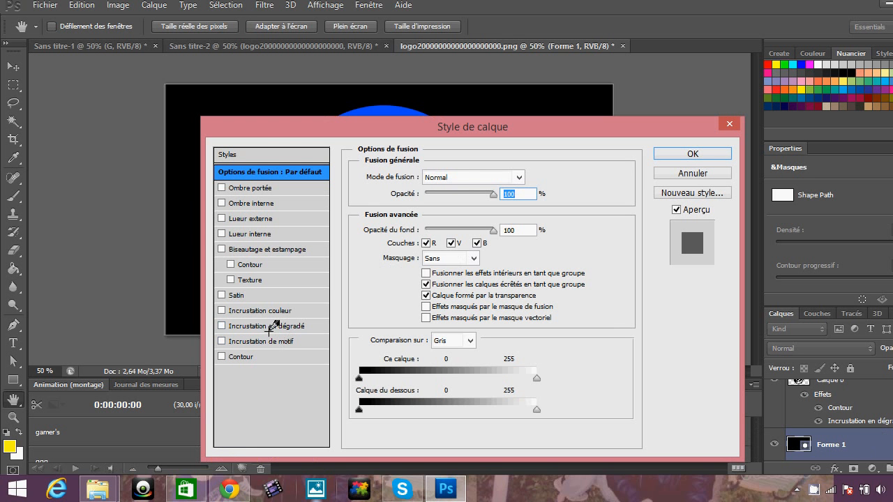
left_click(272, 325)
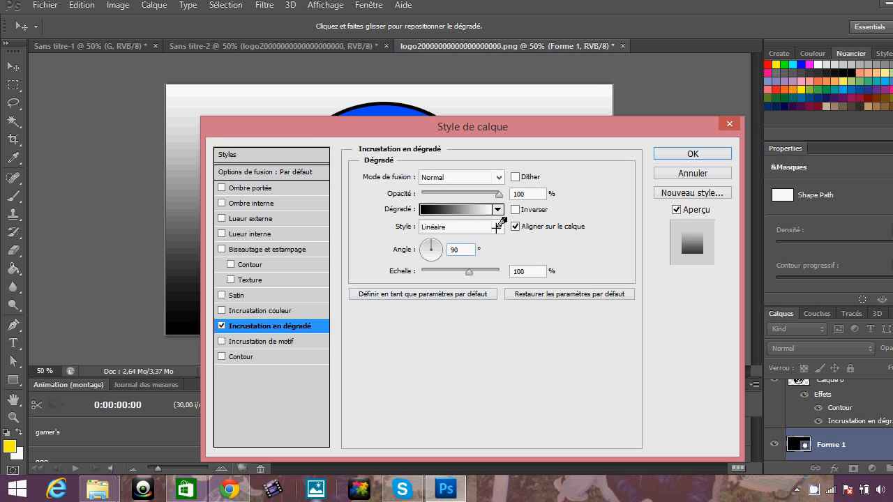
left_click(498, 207)
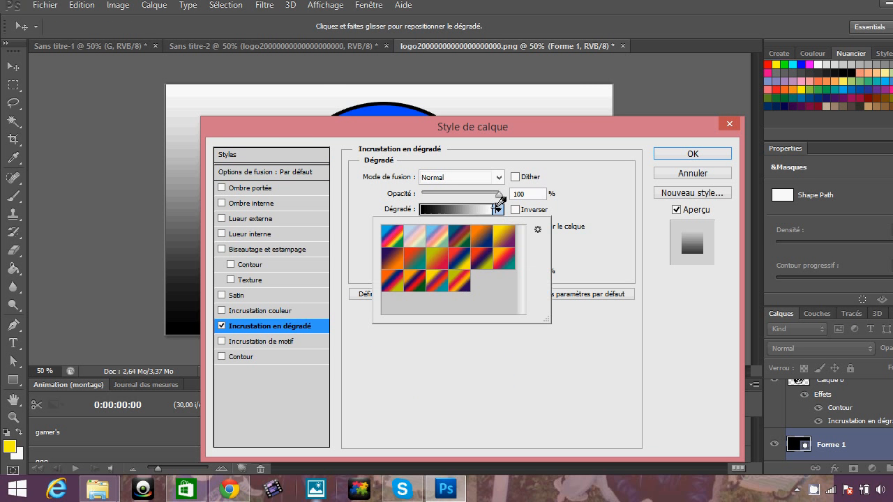
left_click(483, 207)
left_click(483, 206)
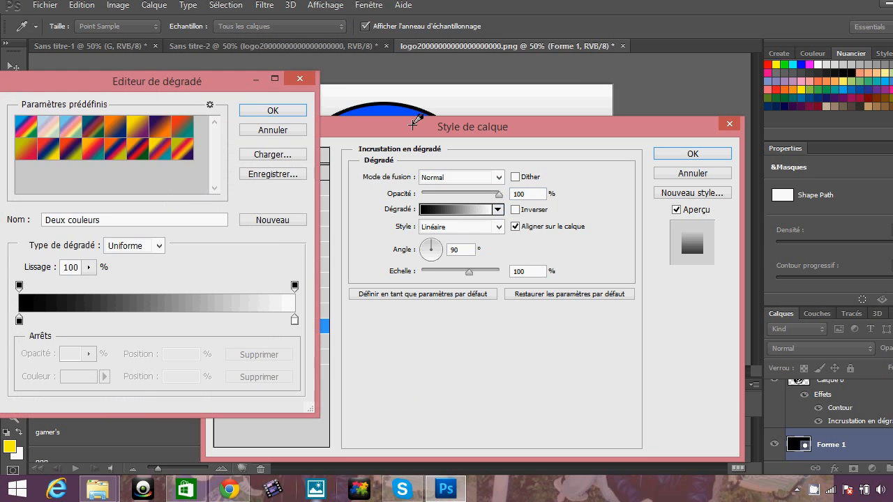
left_click(300, 78)
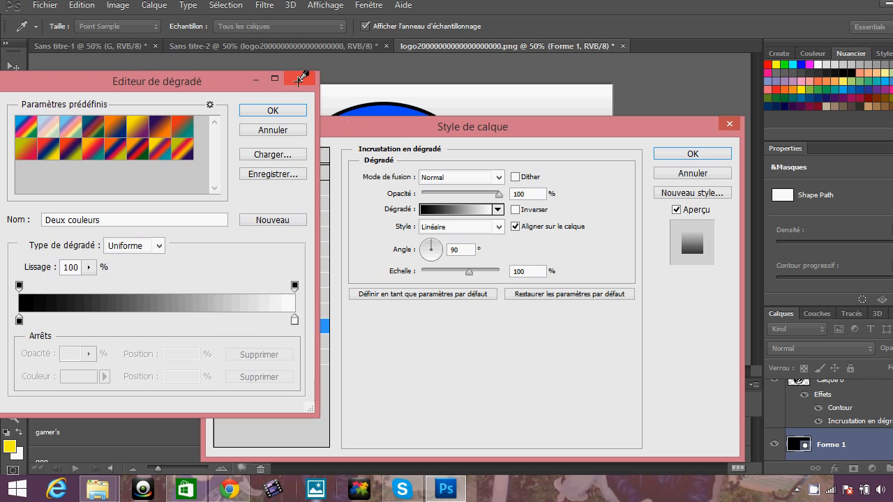
- Set the black stop of the background rectangle's gradient to mid grey 939393
left_click_drag(405, 126, 632, 103)
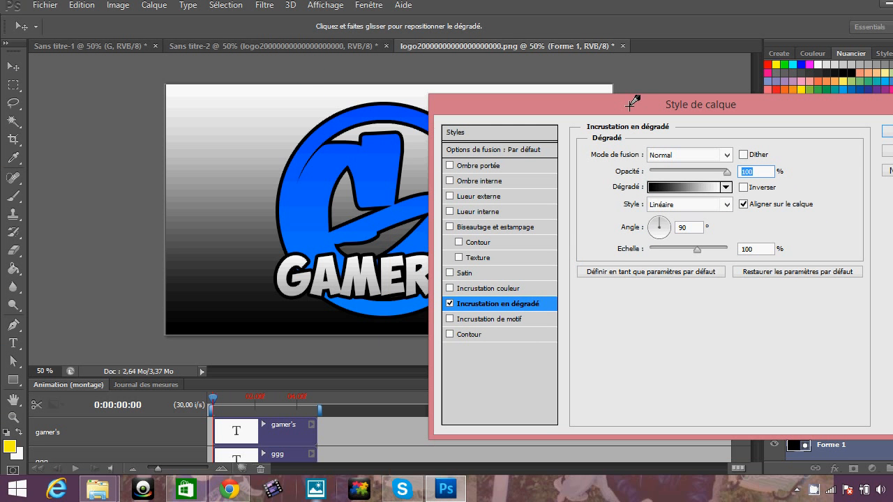
left_click(668, 185)
left_click_drag(149, 70, 736, 152)
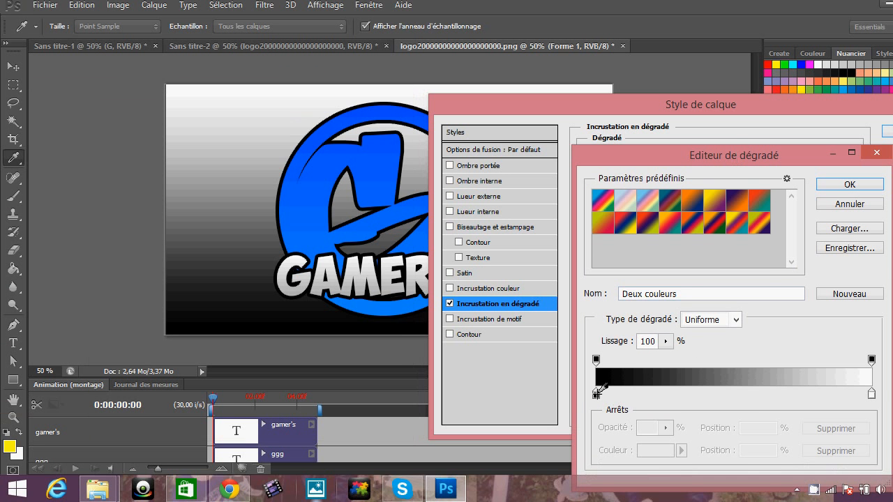
left_click(596, 394)
left_click(645, 453)
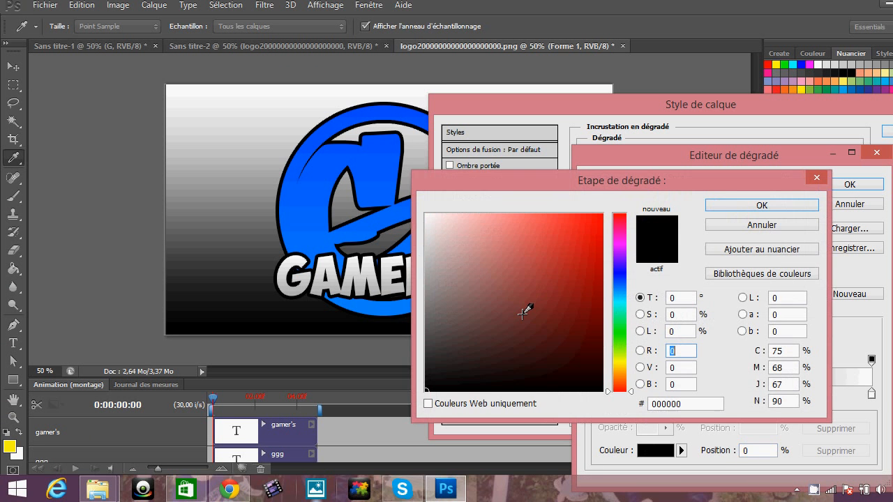
left_click(426, 289)
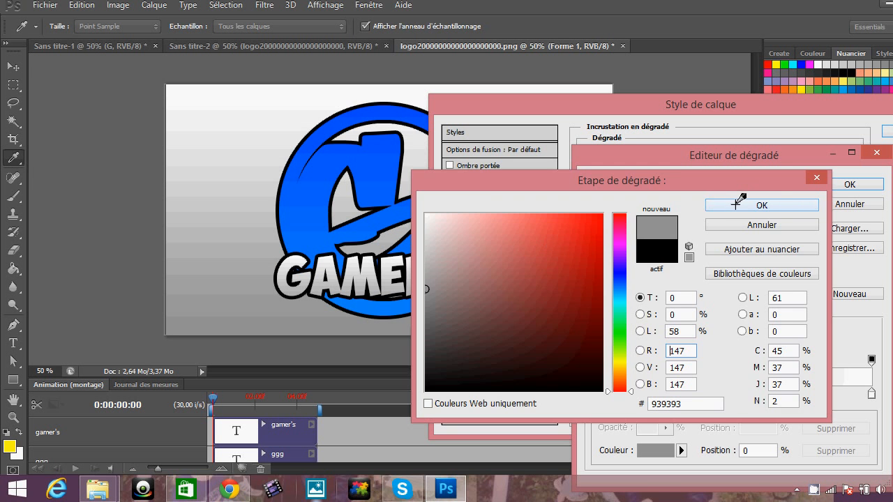
left_click(736, 204)
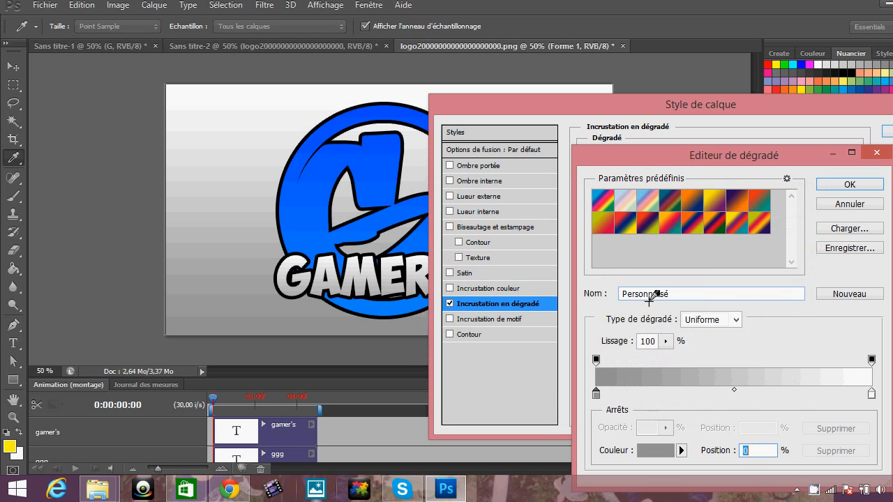
- Set the white stop of the background rectangle's gradient to light grey d7d7d7
left_click(871, 394)
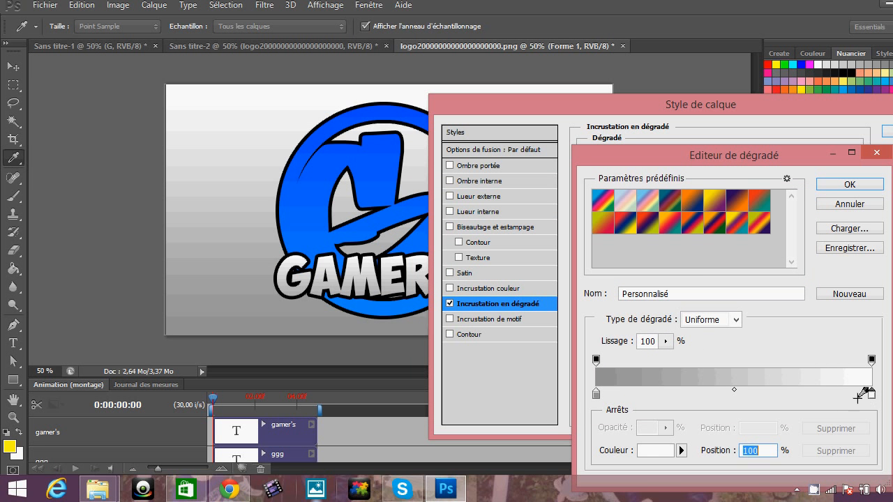
left_click(661, 450)
left_click_drag(474, 278, 424, 239)
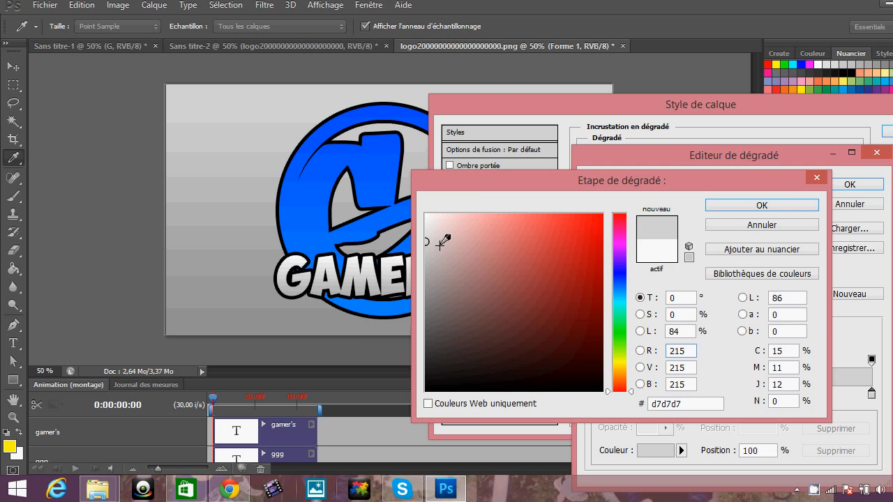
left_click(790, 205)
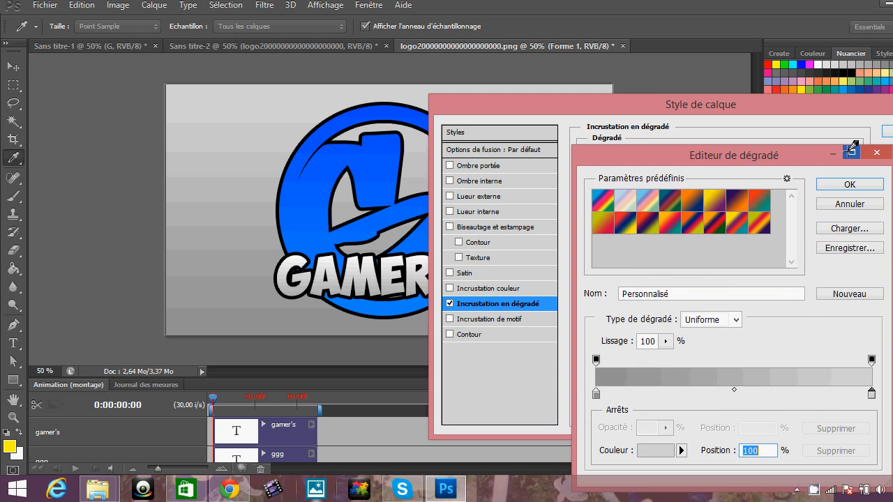
- Accept the edited grey gradient and apply the gradient overlay to the background rectangle layer
left_click(862, 183)
left_click_drag(882, 96, 703, 105)
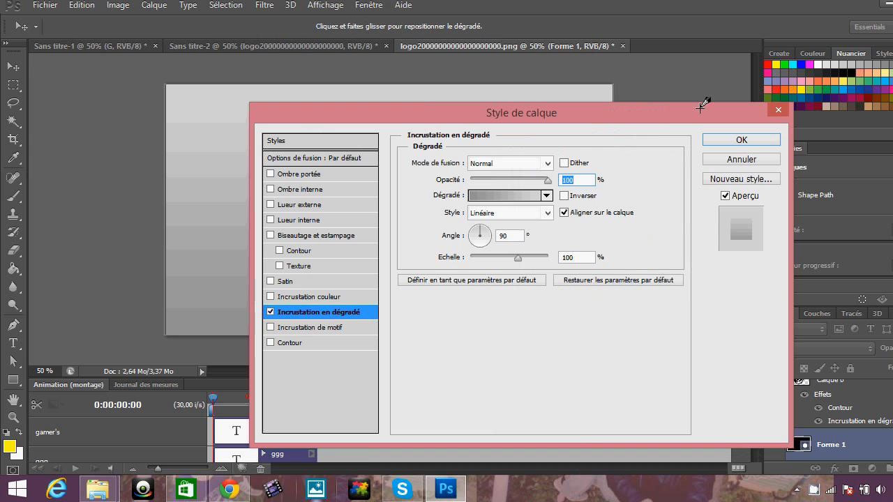
left_click(754, 139)
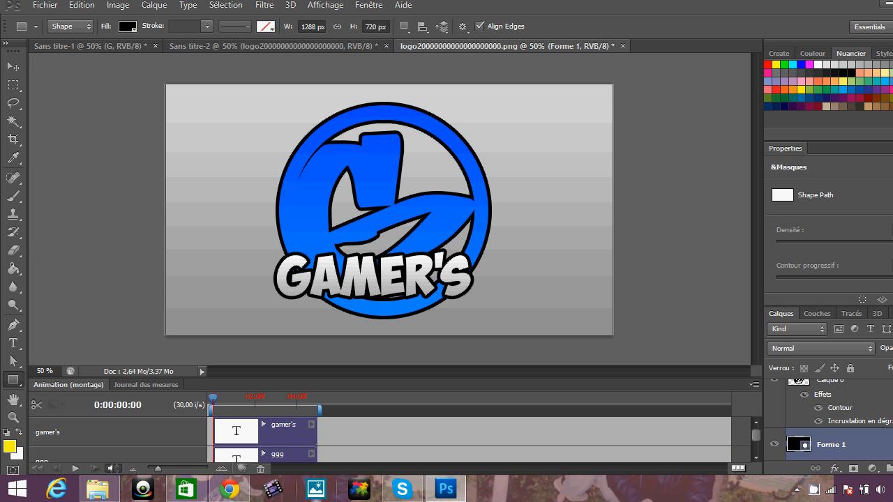
- Try to select individual letters of the GAMER'S text with the Type tool and the Path Selection tool
scroll(829, 421, "up", 3)
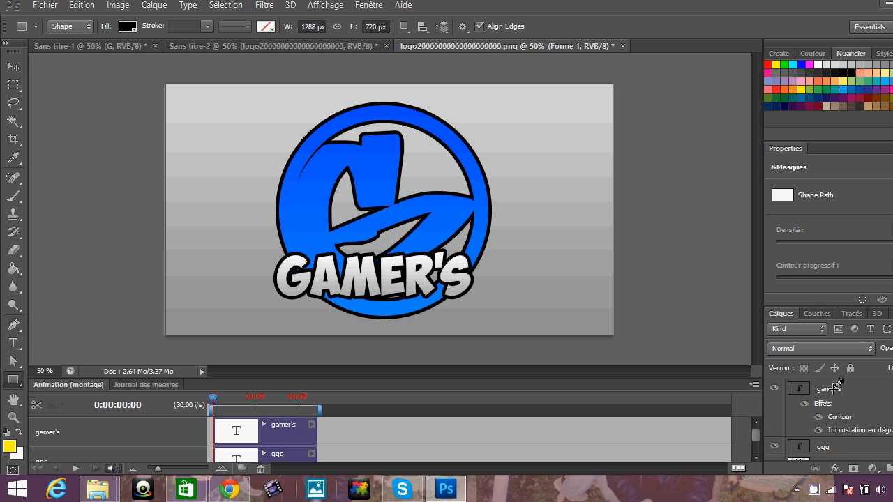
left_click(830, 389)
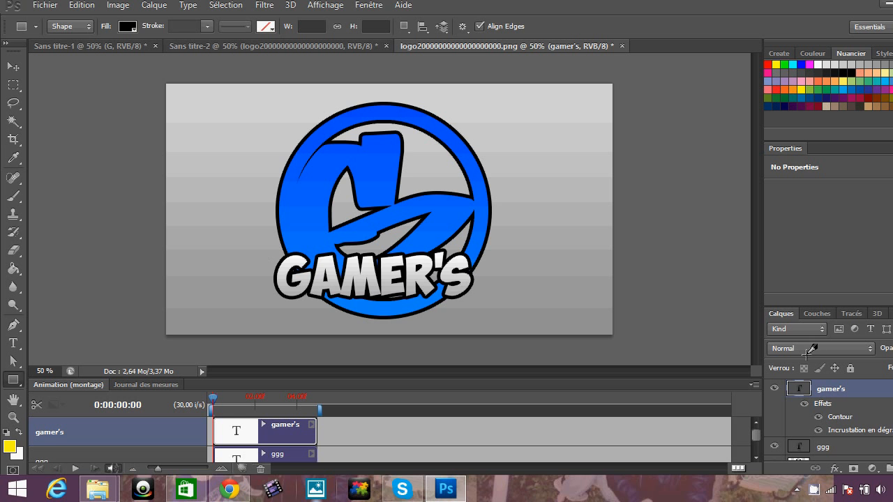
double_click(798, 390)
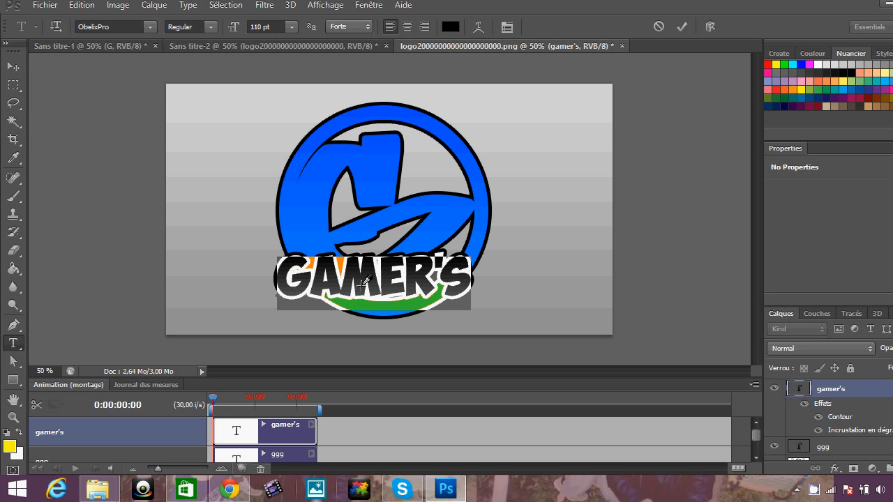
left_click(309, 279)
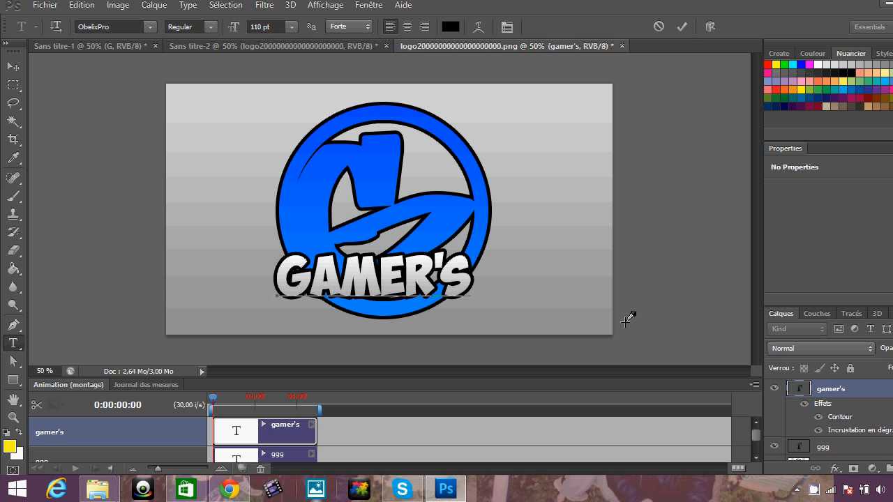
double_click(800, 388)
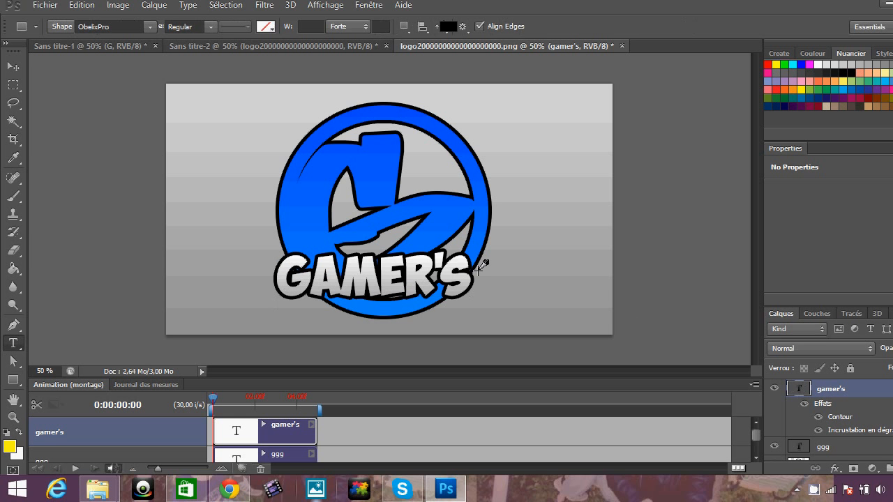
left_click_drag(470, 279, 491, 289)
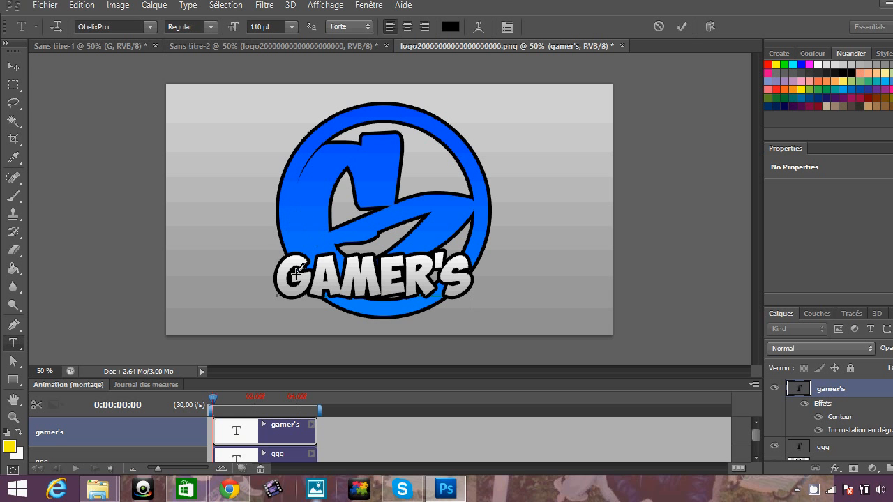
left_click_drag(460, 278, 380, 286)
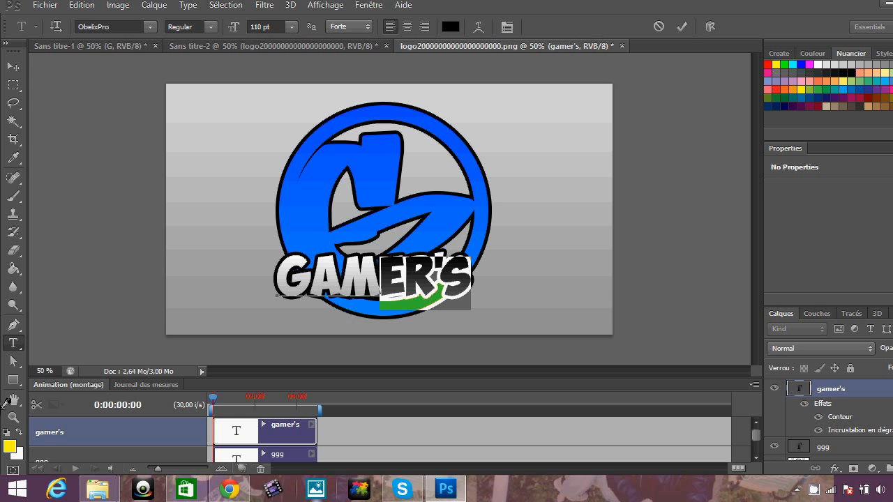
left_click(12, 360)
left_click(296, 279)
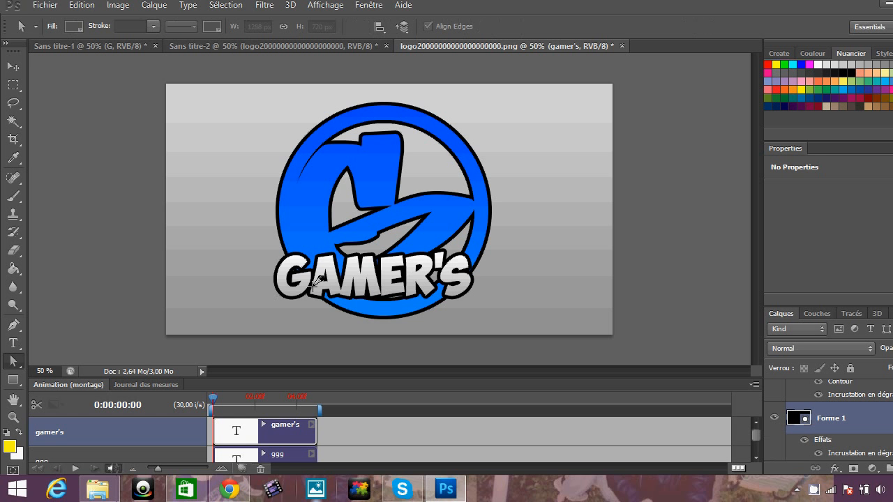
left_click_drag(295, 279, 296, 281)
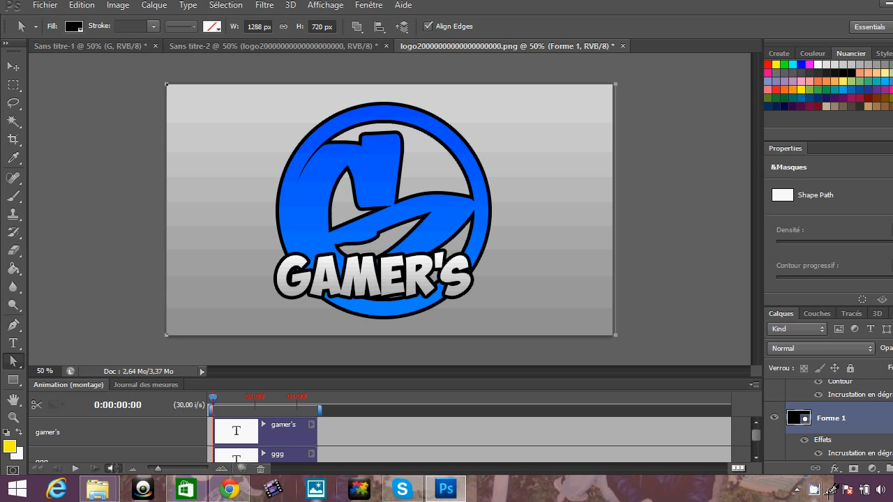
right_click(813, 492)
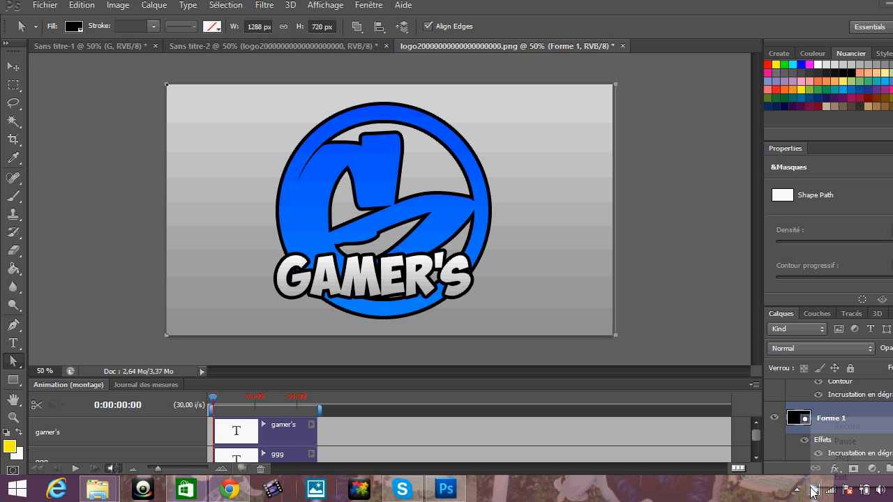